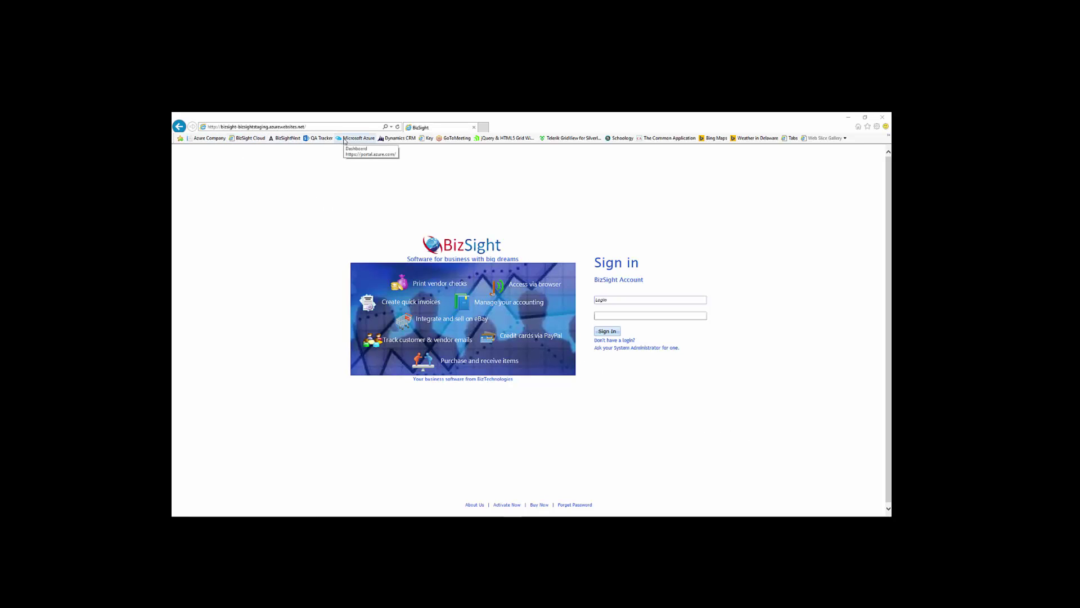
- Enter the login e-mail and password and sign in to Customer Home
left_click(601, 298)
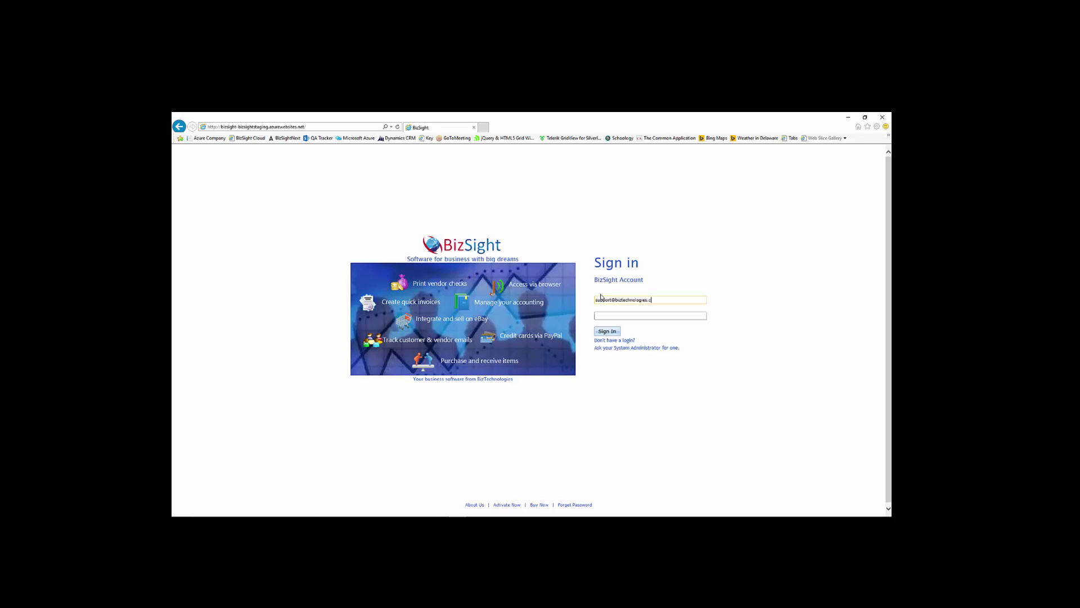
type("o")
key("Tab")
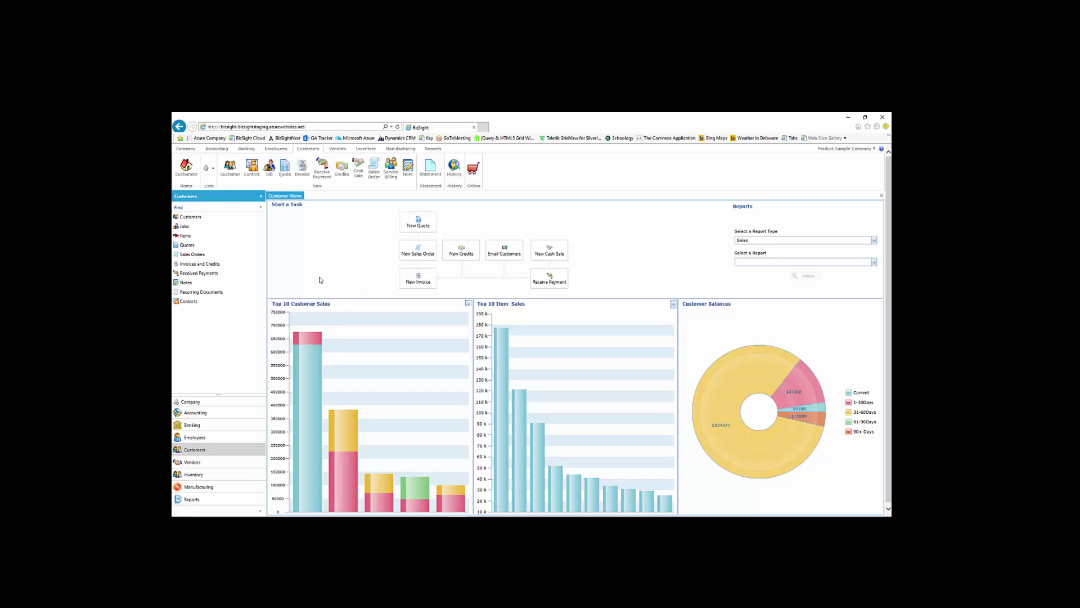
- View and close the Fitness Department Stores customer record from the customer list
left_click(199, 221)
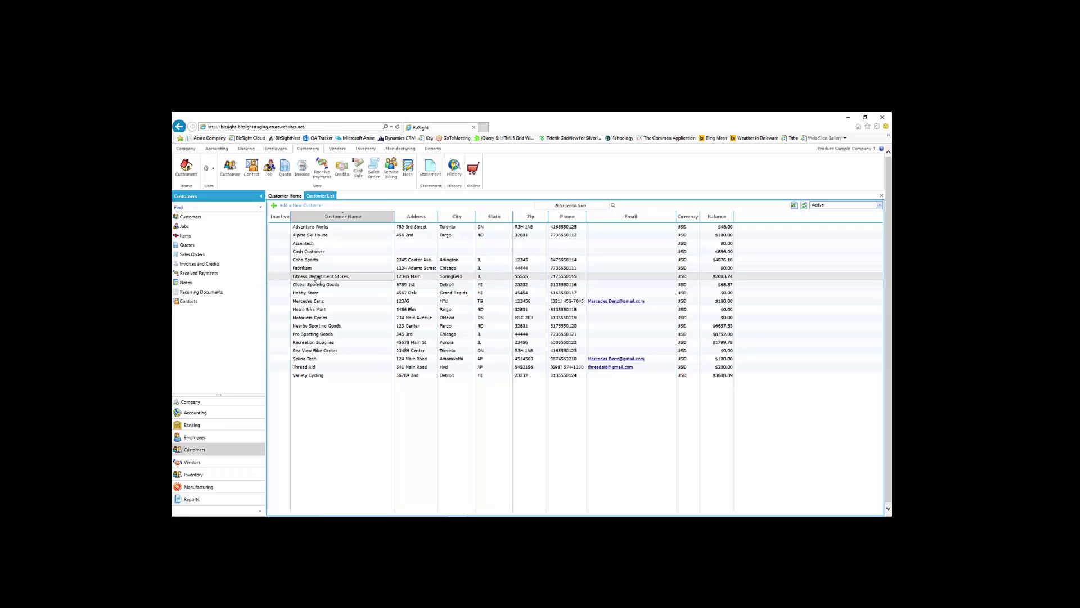
double_click(316, 278)
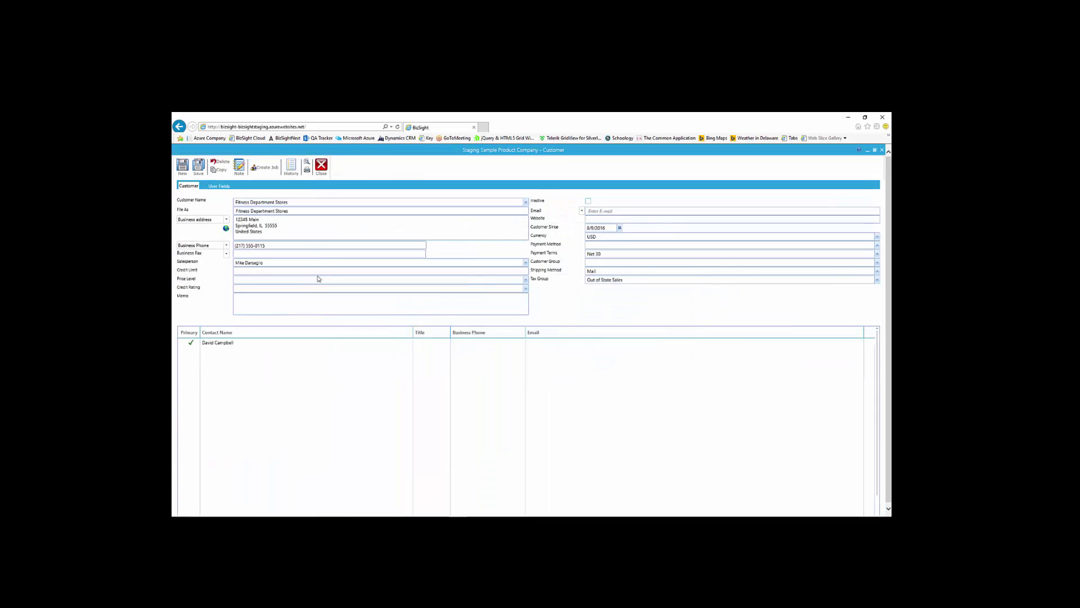
left_click(324, 173)
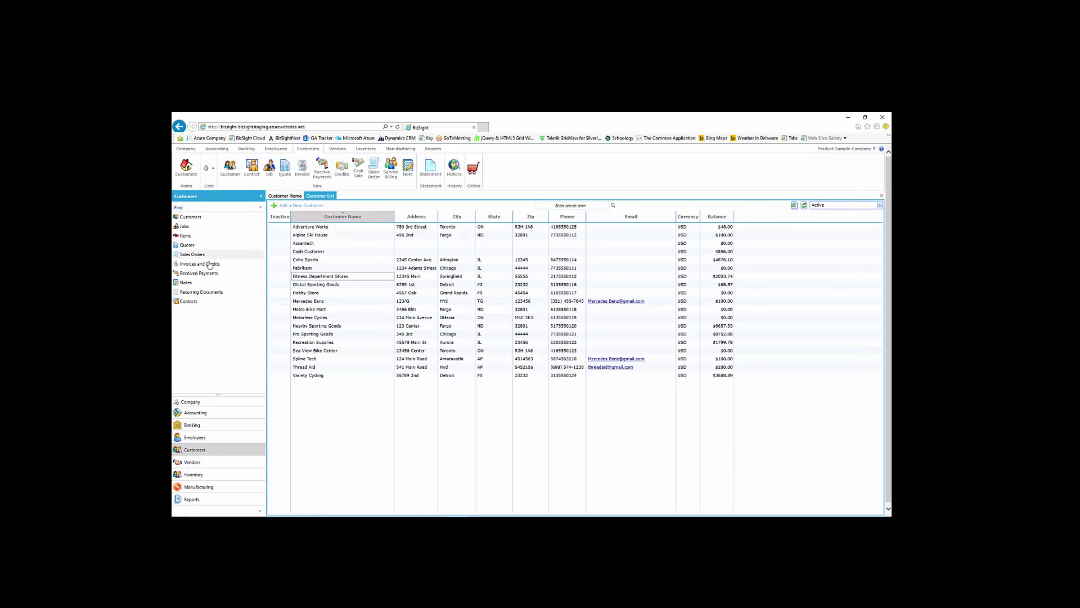
- View and close the Baseball Bat and Bike - Super Pro light item records
left_click(185, 235)
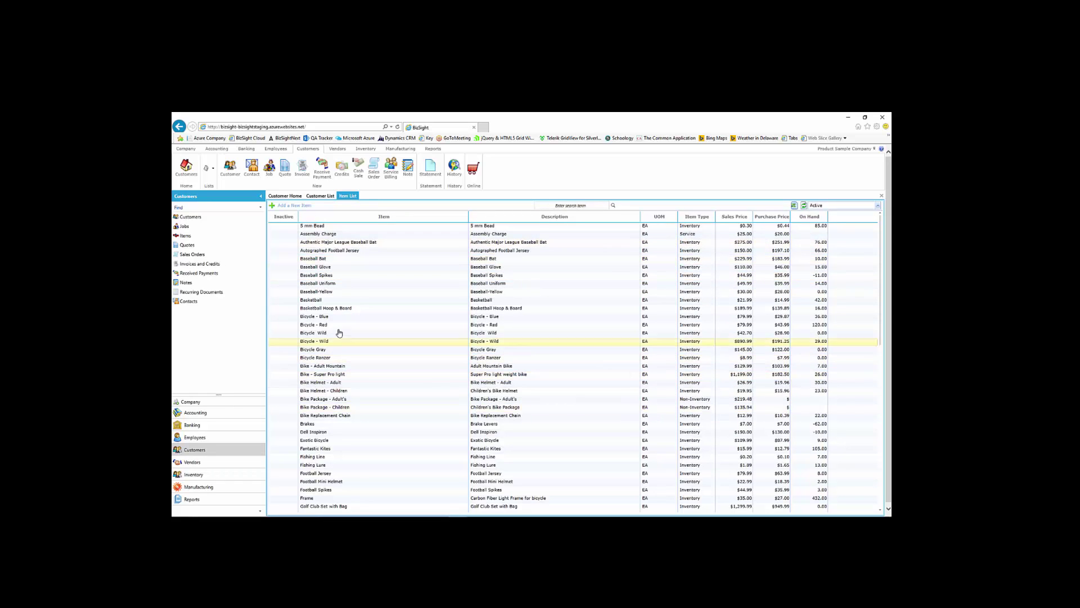
double_click(318, 262)
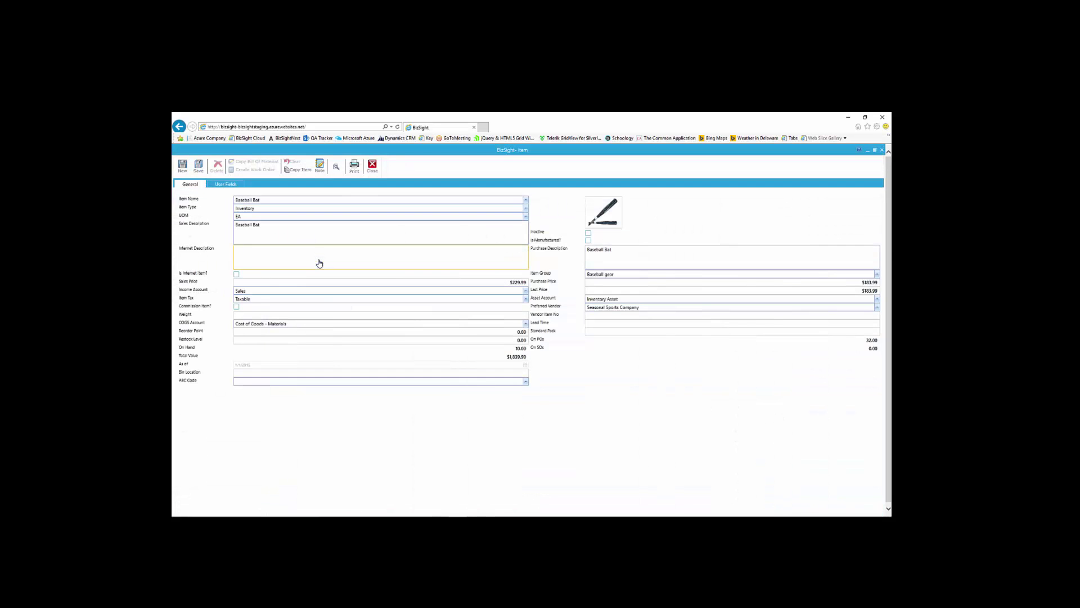
left_click(371, 167)
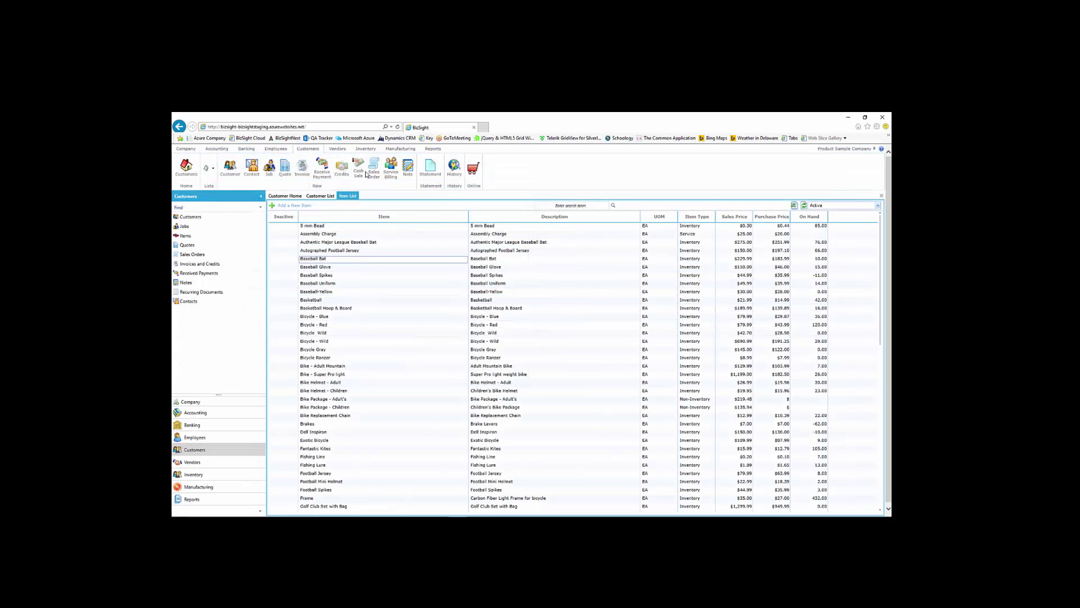
left_click(337, 377)
double_click(341, 376)
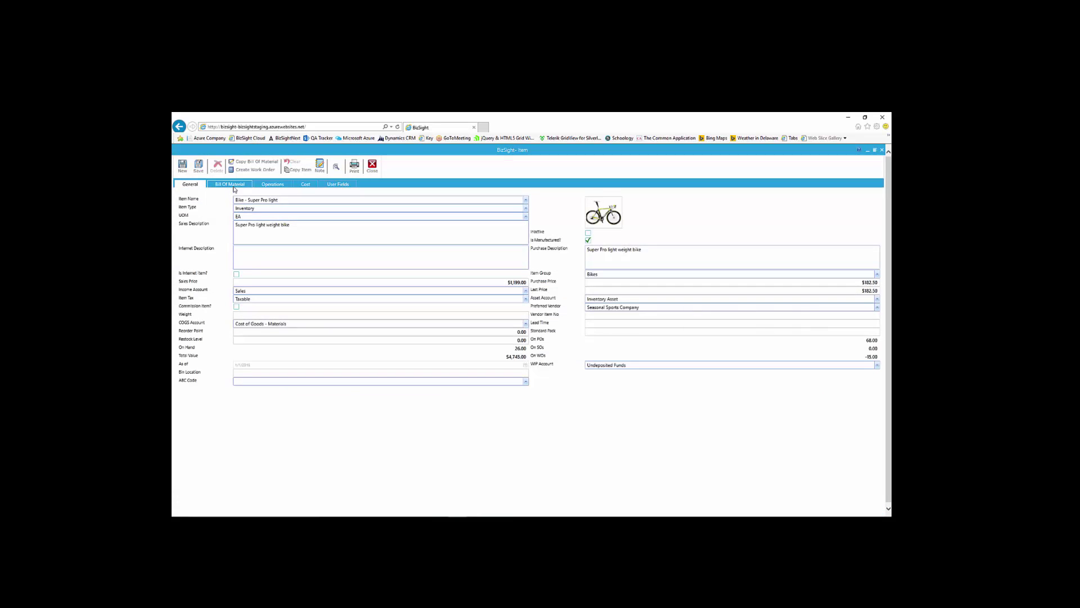
left_click(371, 165)
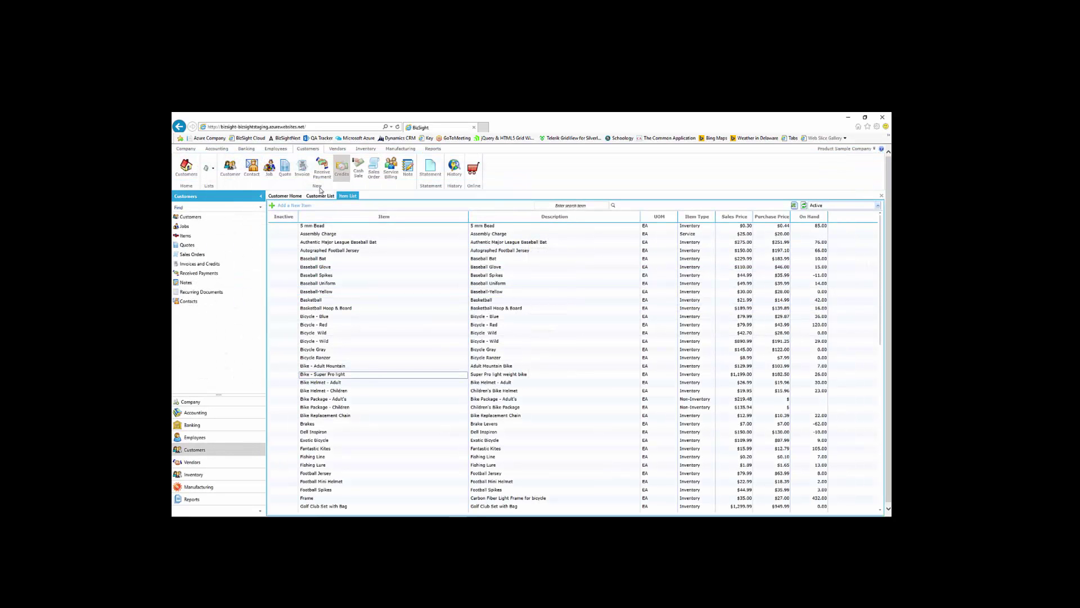
- Start a new invoice for Global Sporting Goods, skipping the copy-quote offer
left_click(199, 264)
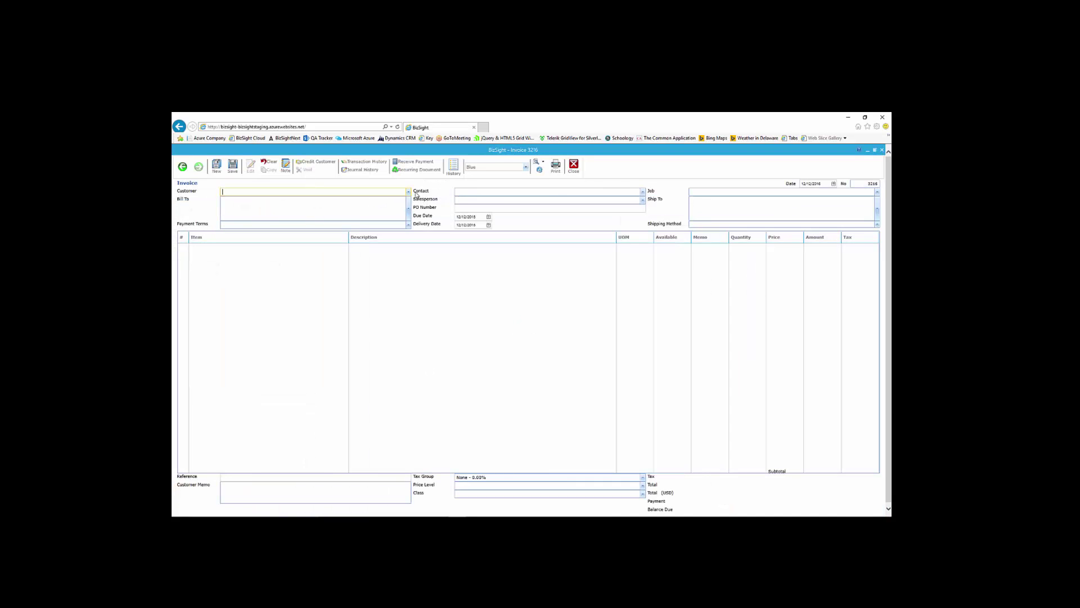
left_click(408, 193)
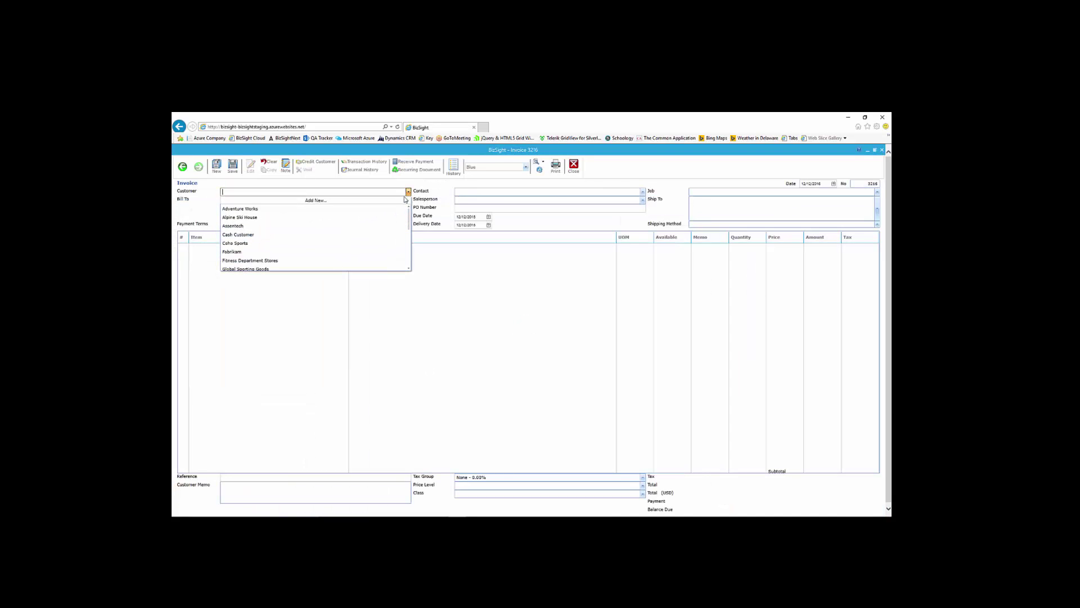
left_click(276, 269)
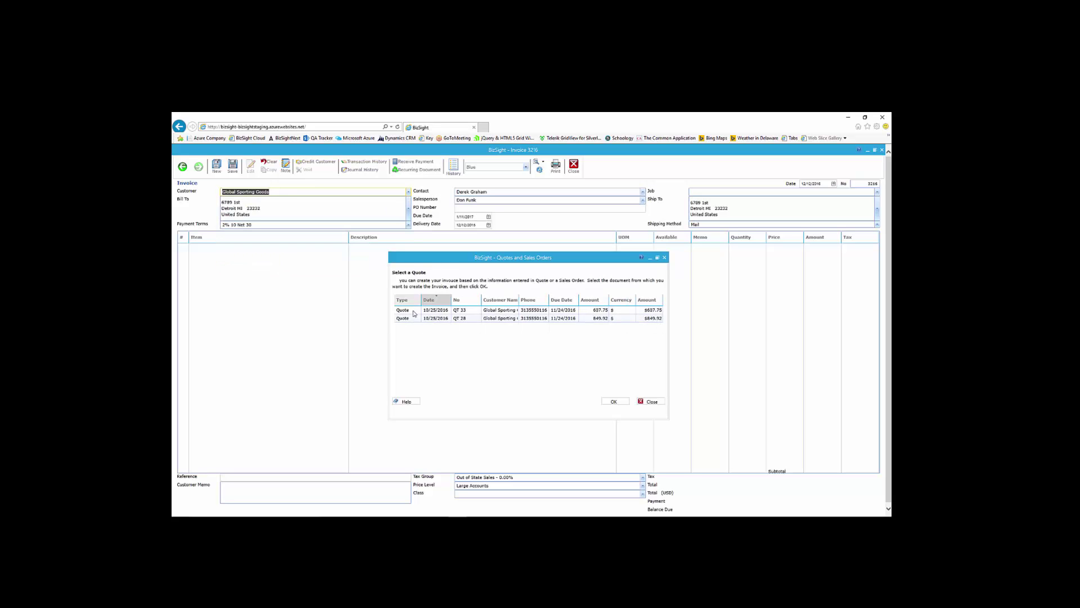
left_click(649, 403)
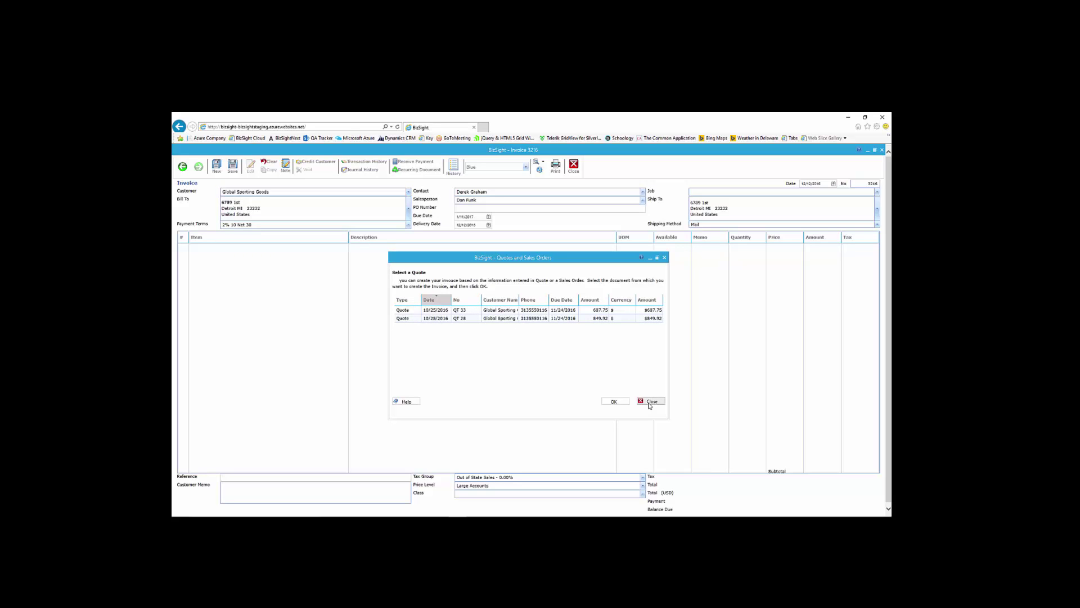
- Add Baseball Bat, Baseball Spikes and Baseball Uniform lines, using the Contemporary Invoice layout
left_click(335, 251)
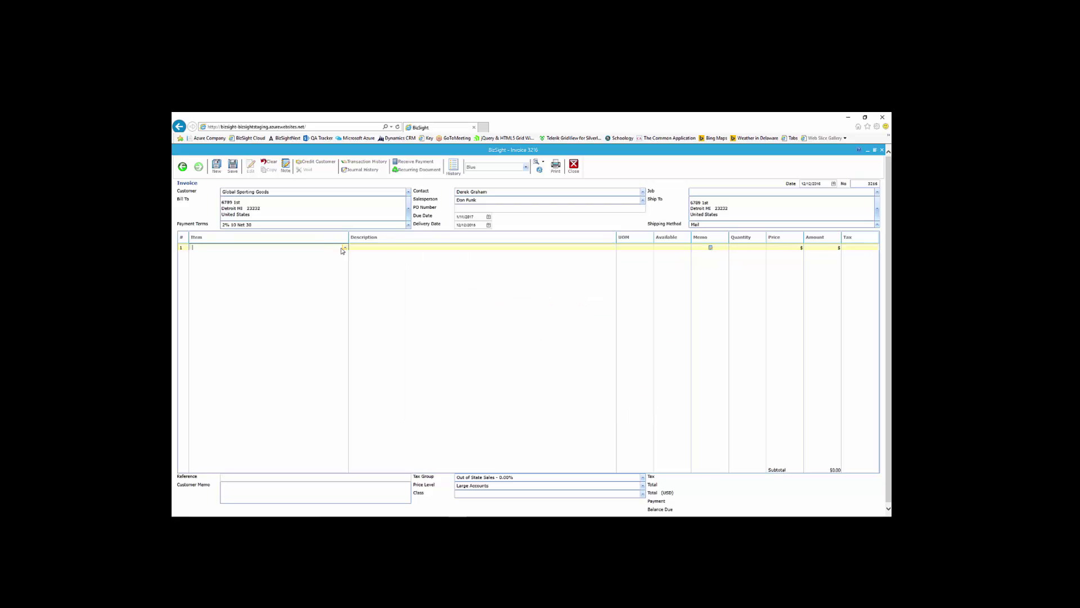
left_click(344, 247)
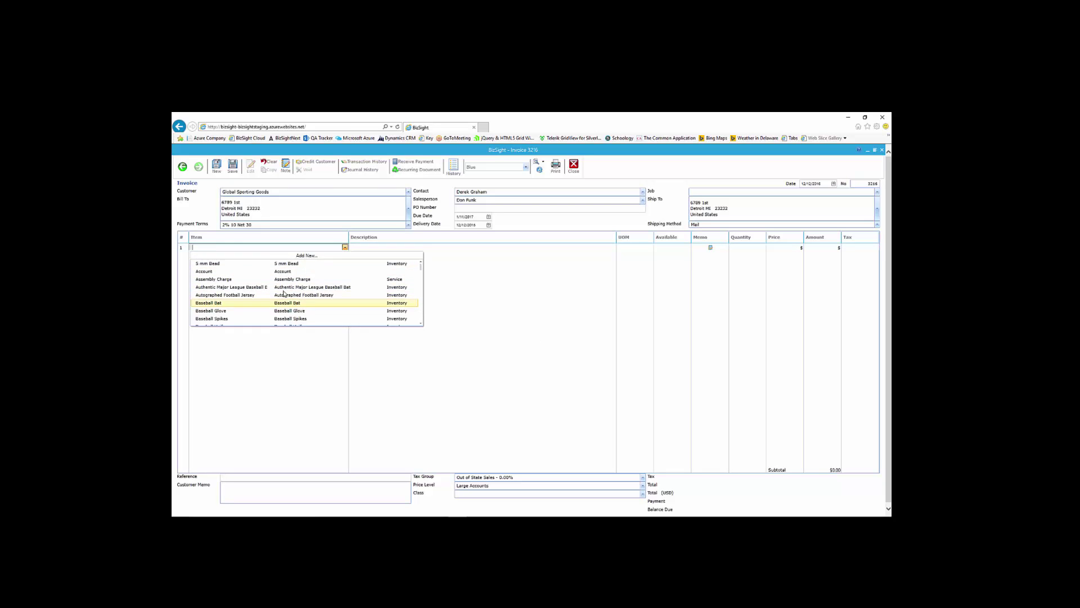
left_click(284, 302)
left_click(335, 257)
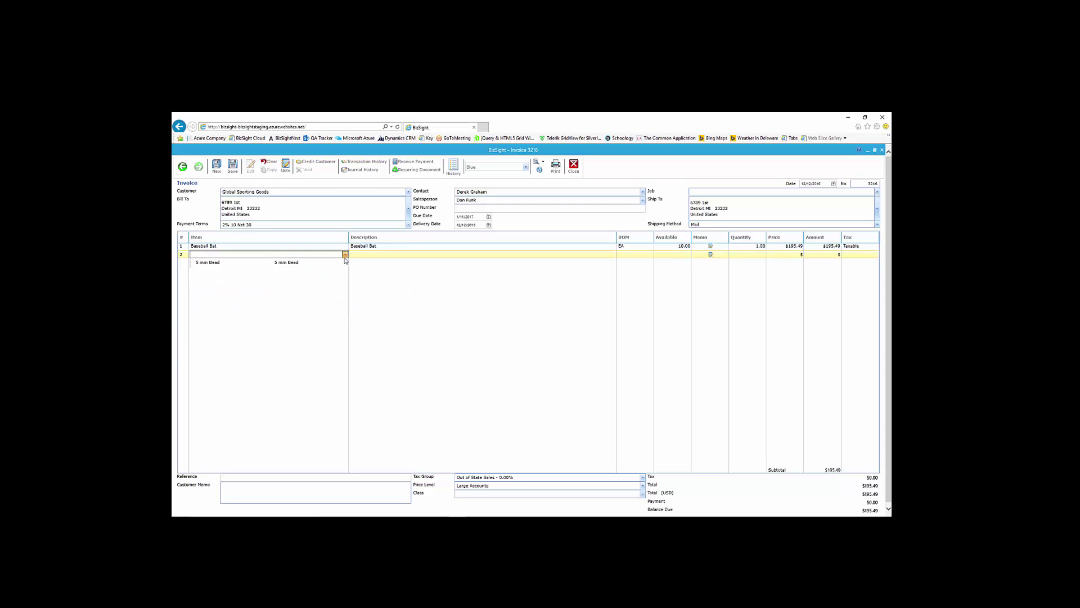
left_click(337, 323)
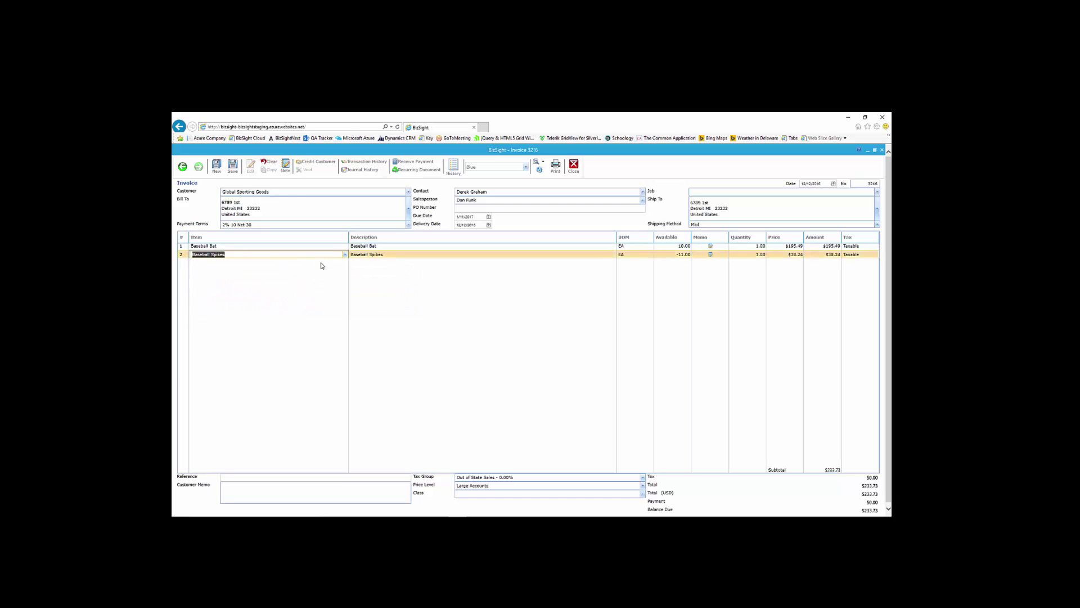
left_click(321, 265)
left_click(346, 263)
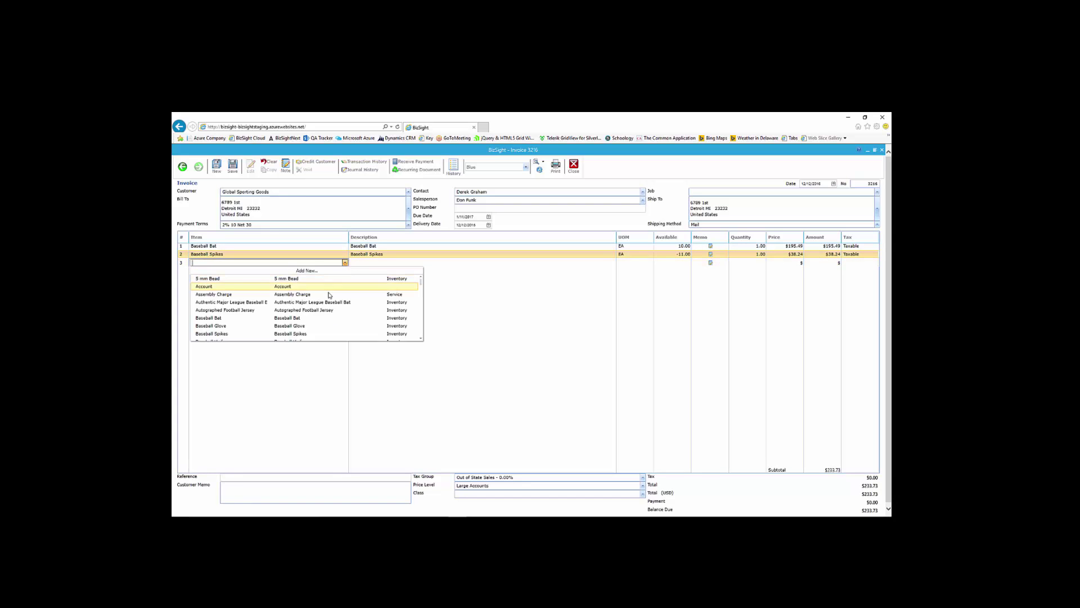
left_click(422, 341)
left_click(325, 333)
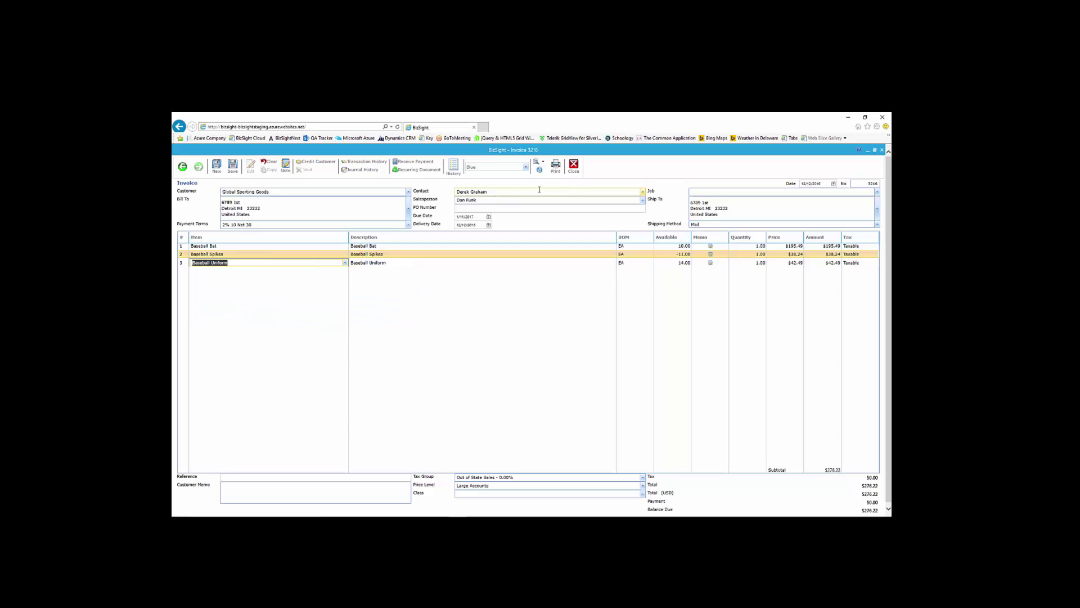
left_click(524, 166)
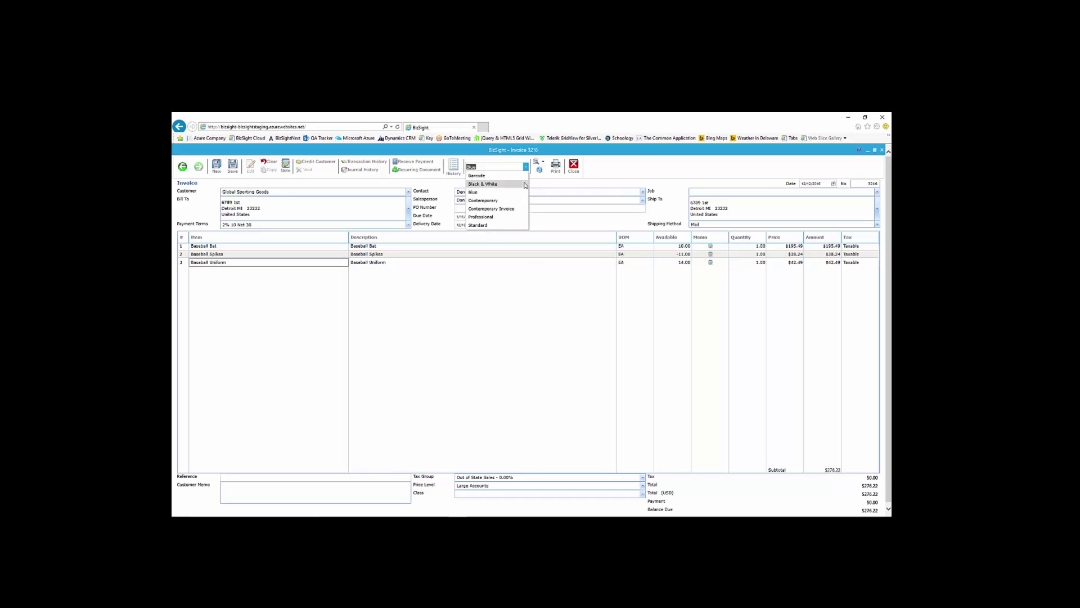
left_click(515, 209)
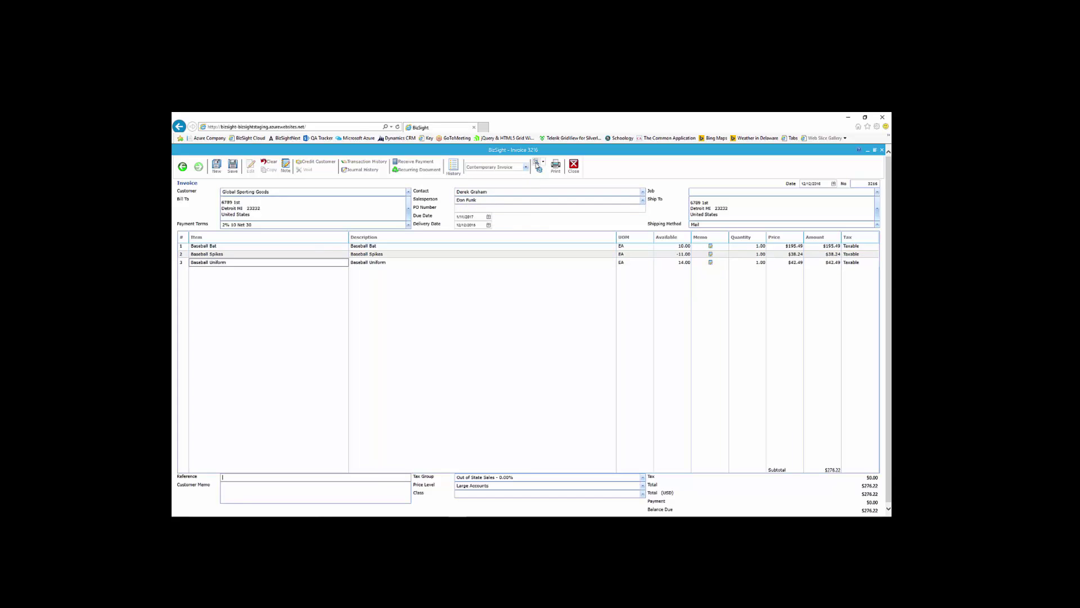
left_click(536, 166)
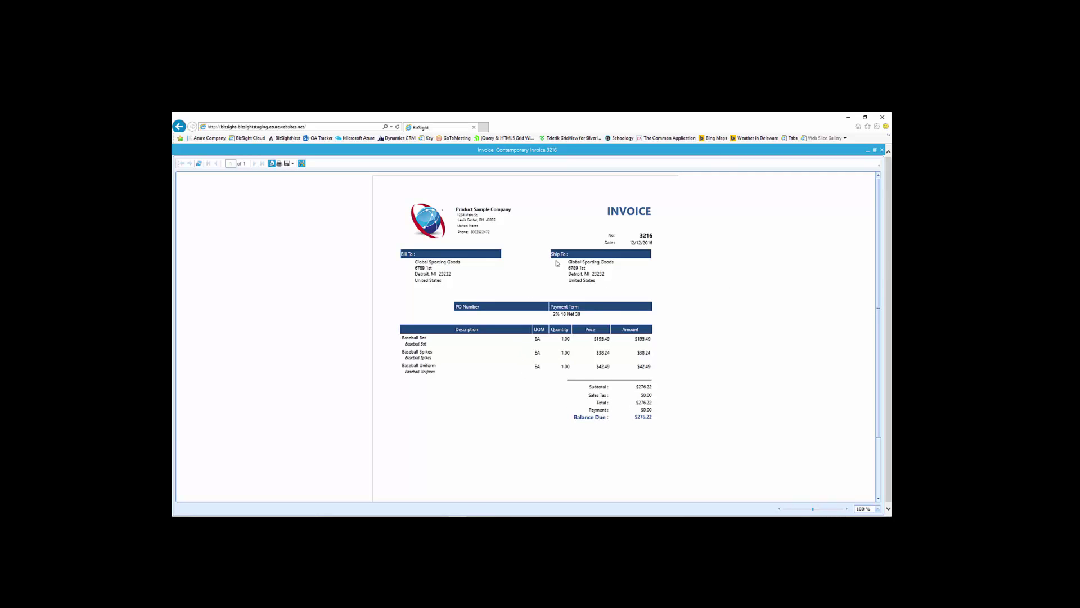
left_click(882, 151)
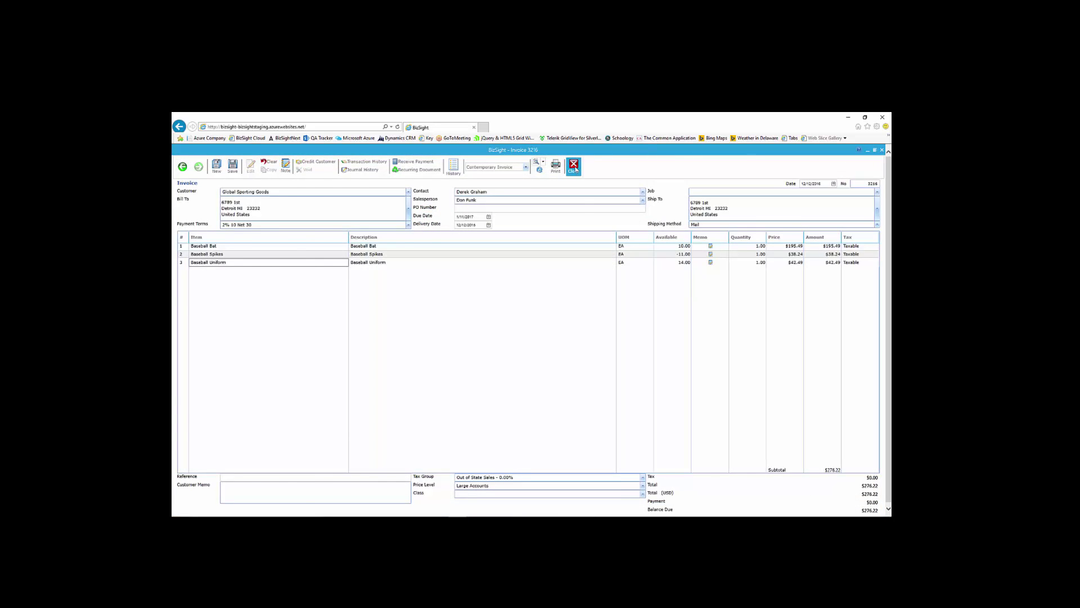
- Return to the invoices and credits list and reopen invoice 3216
left_click(574, 165)
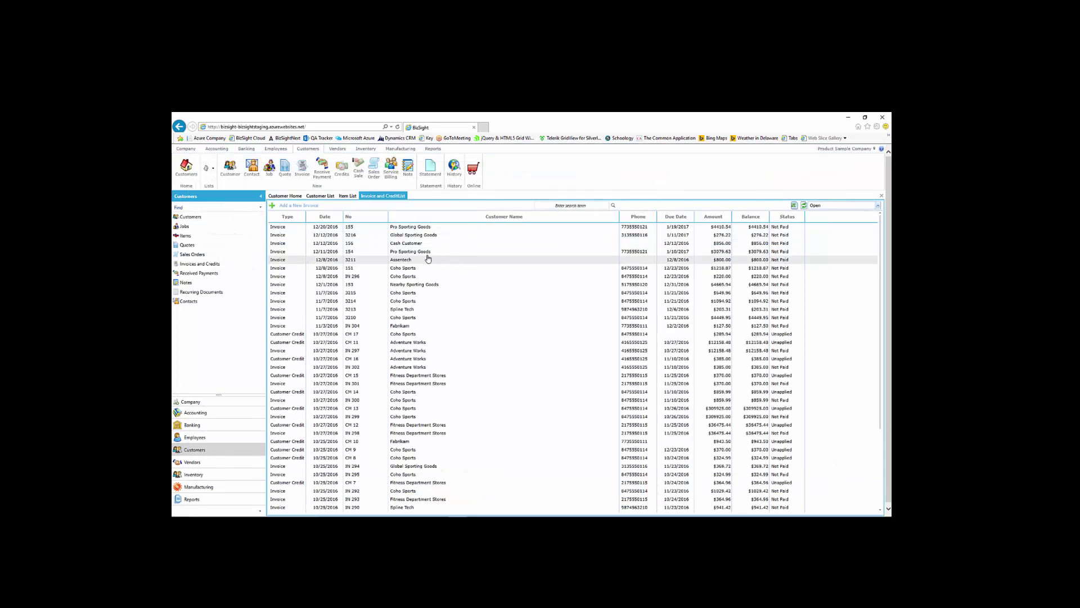
double_click(356, 239)
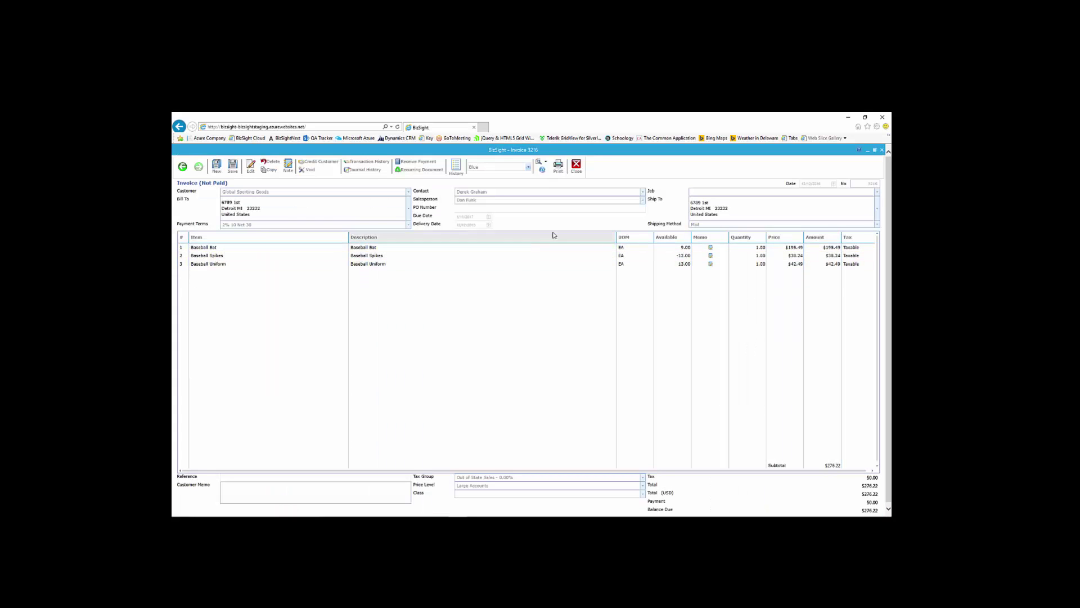
left_click(574, 171)
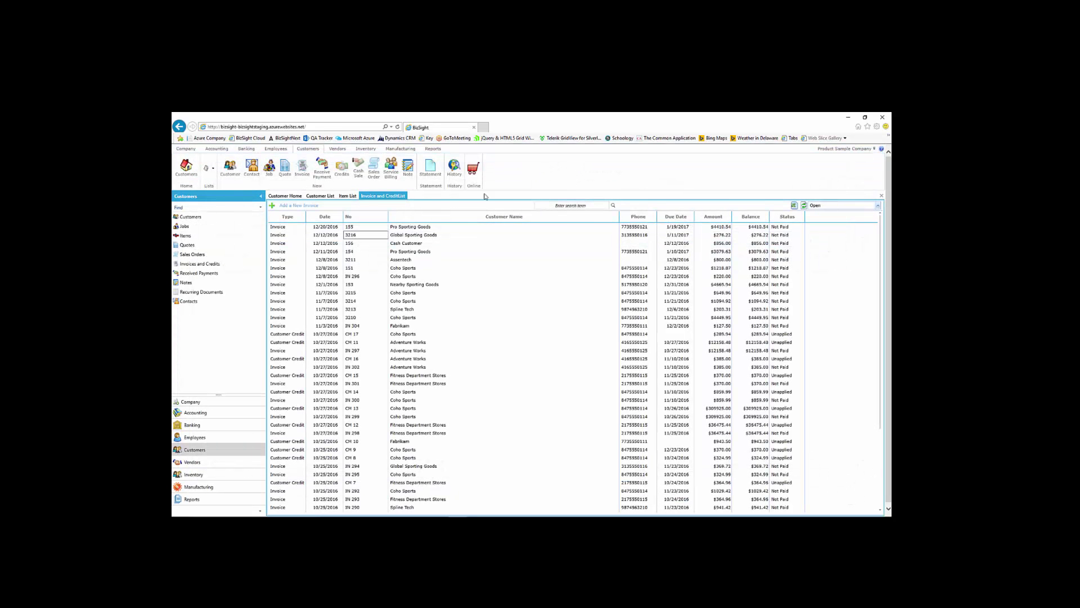
left_click(285, 196)
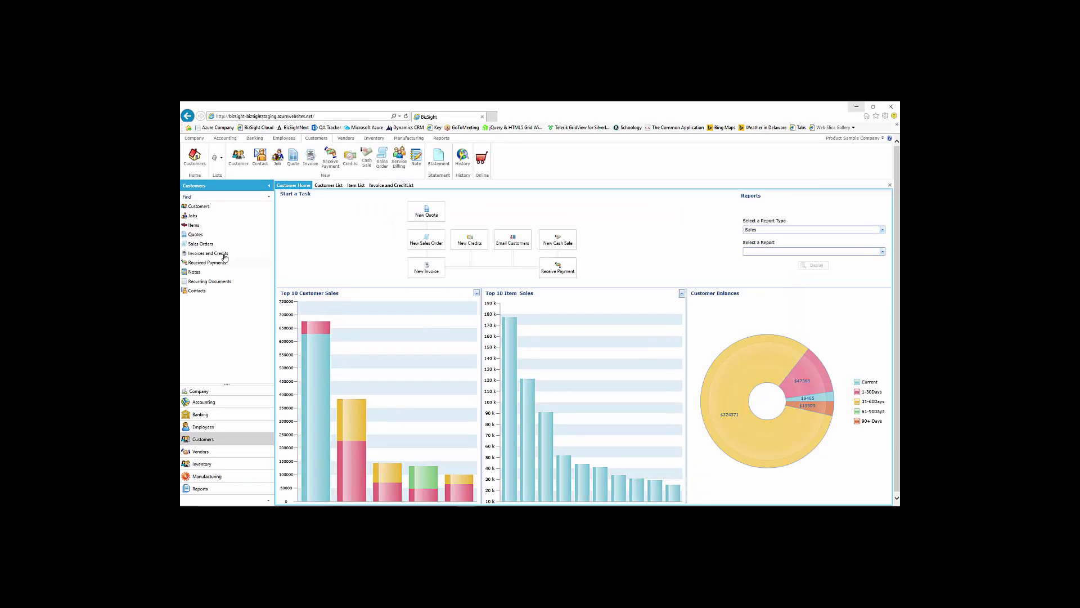
left_click(205, 255)
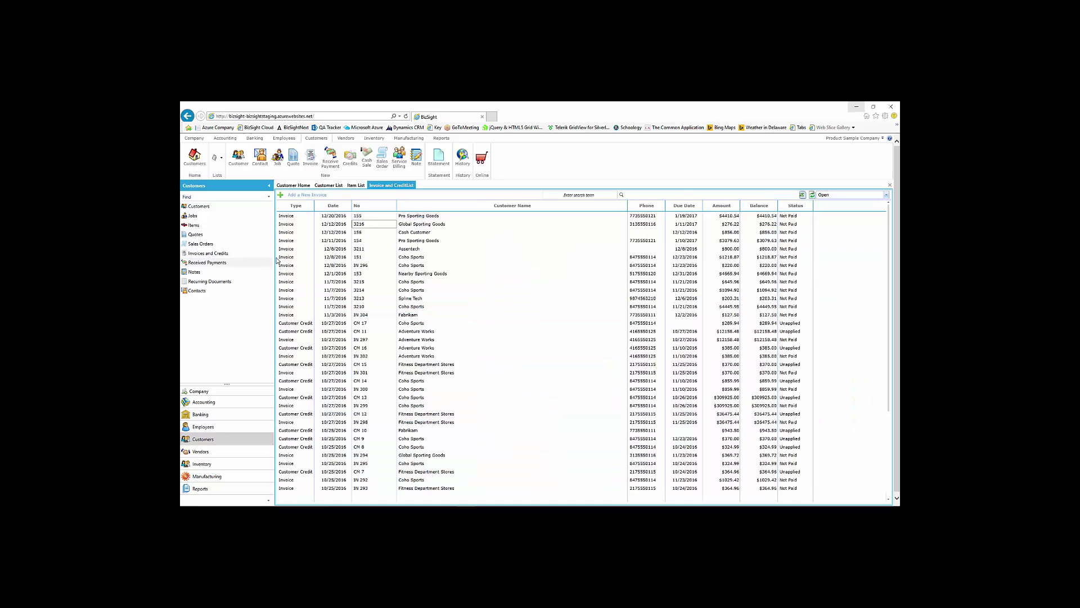
double_click(350, 225)
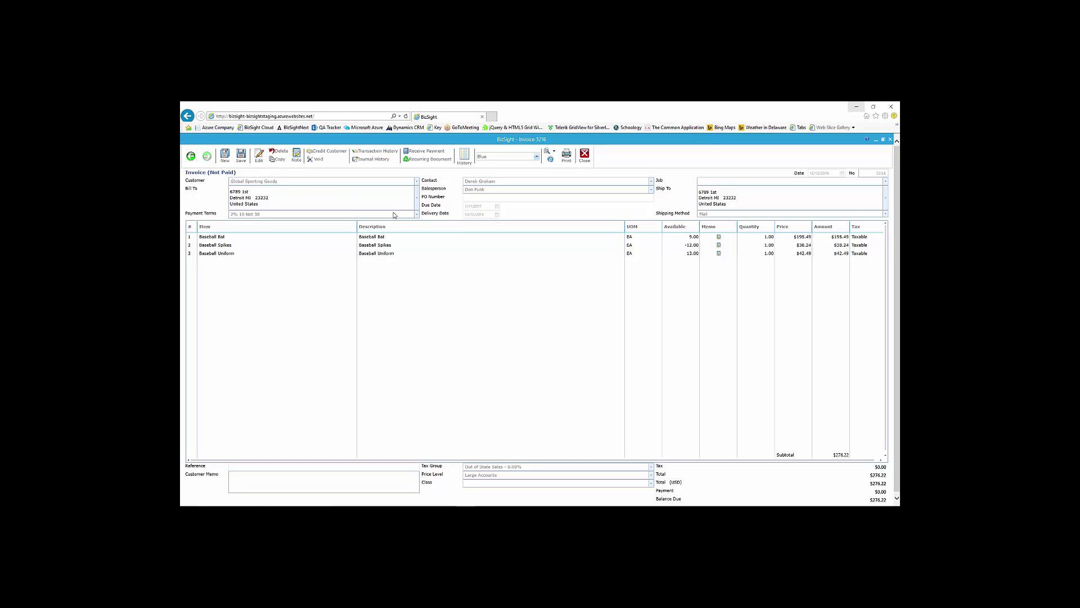
- Record the $276.22 check payment with reference 1234 and save it
left_click(426, 151)
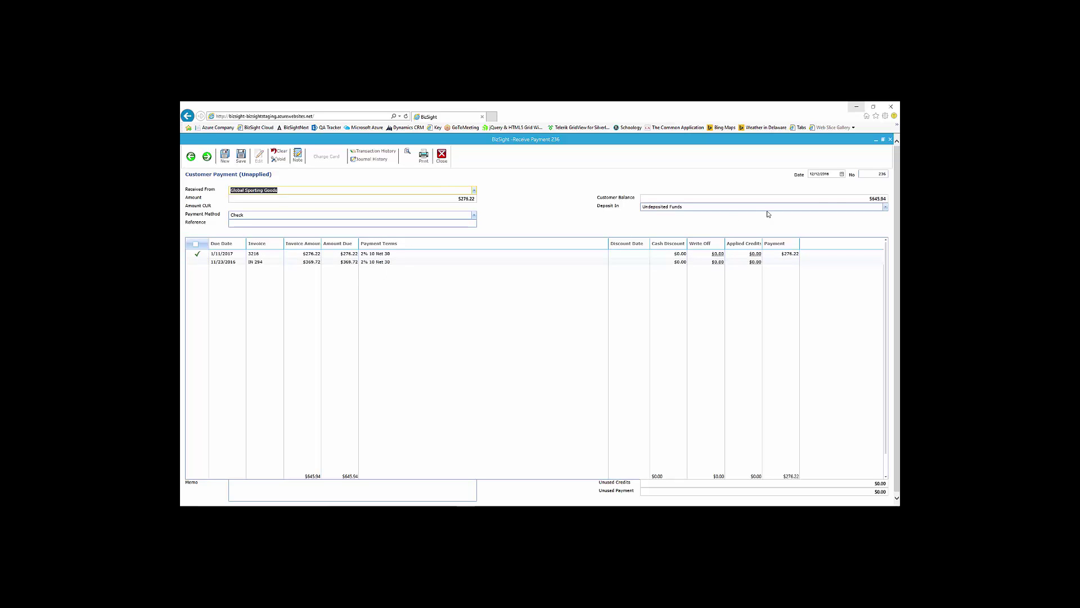
left_click(308, 223)
type("1234")
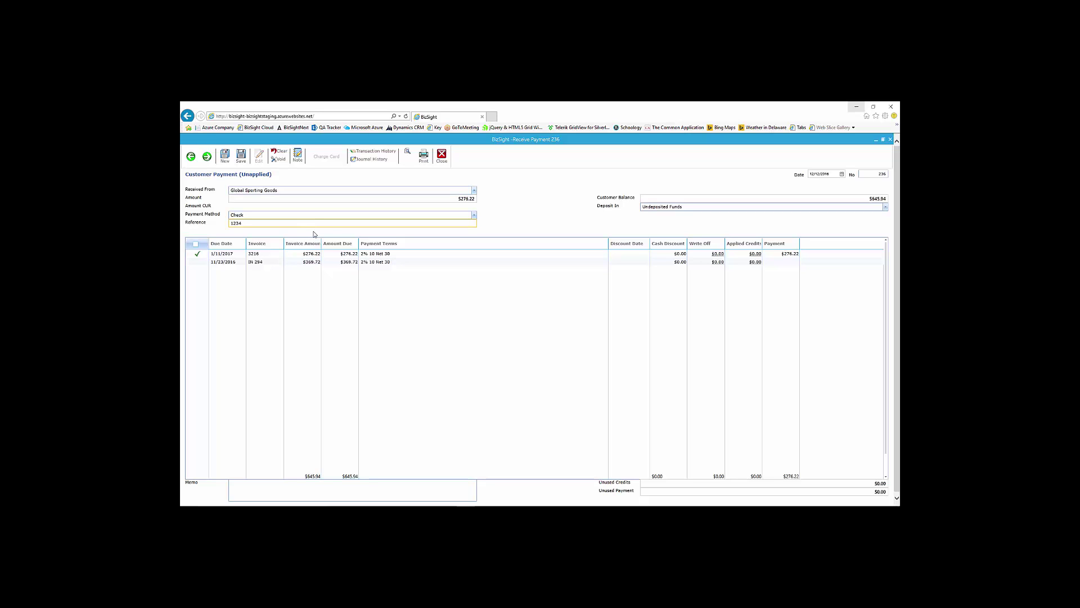
key("Tab")
left_click(241, 162)
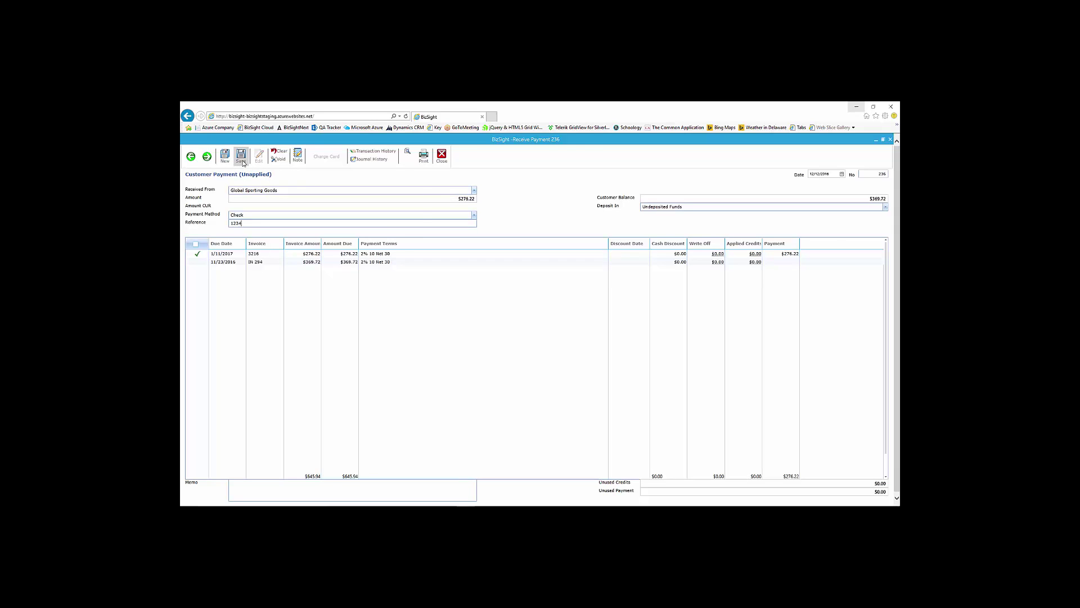
left_click(243, 162)
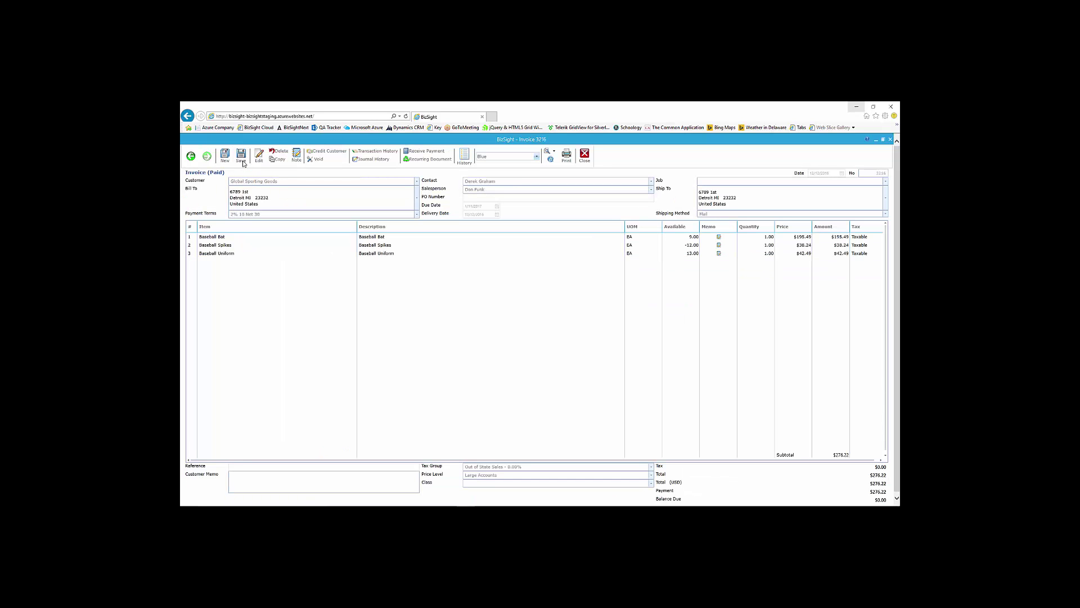
- From the list, receive Nearby Sporting Goods' payment on invoice 153 with reference 567
left_click(590, 163)
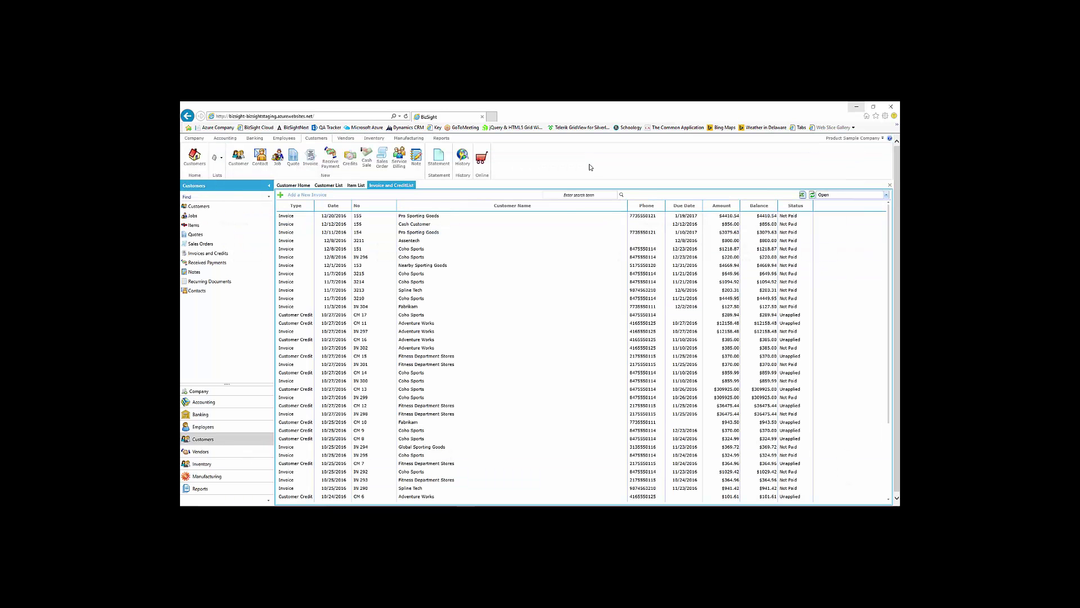
right_click(343, 268)
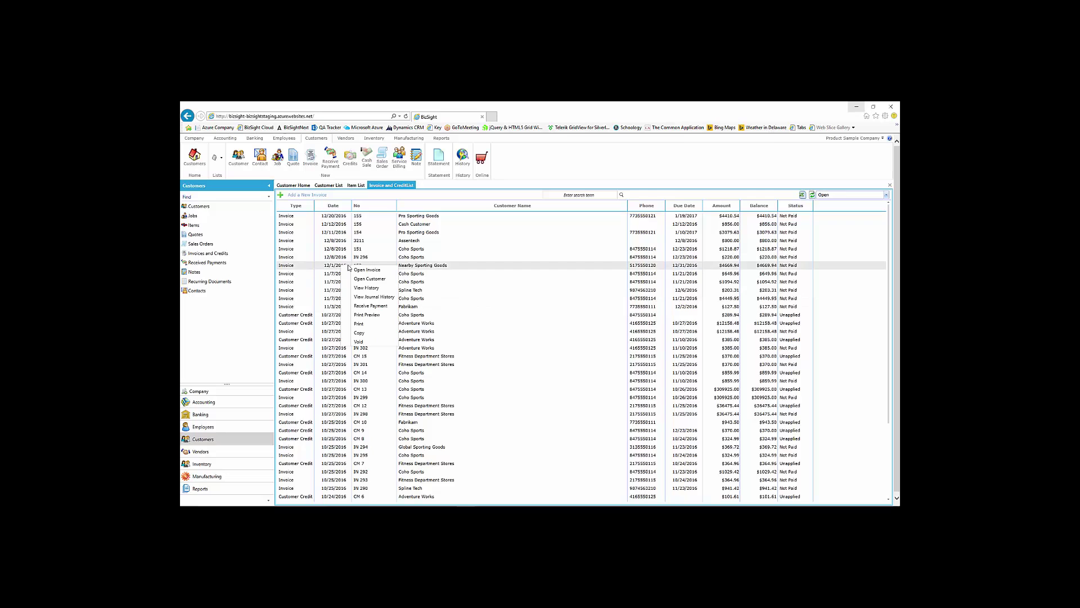
left_click(370, 307)
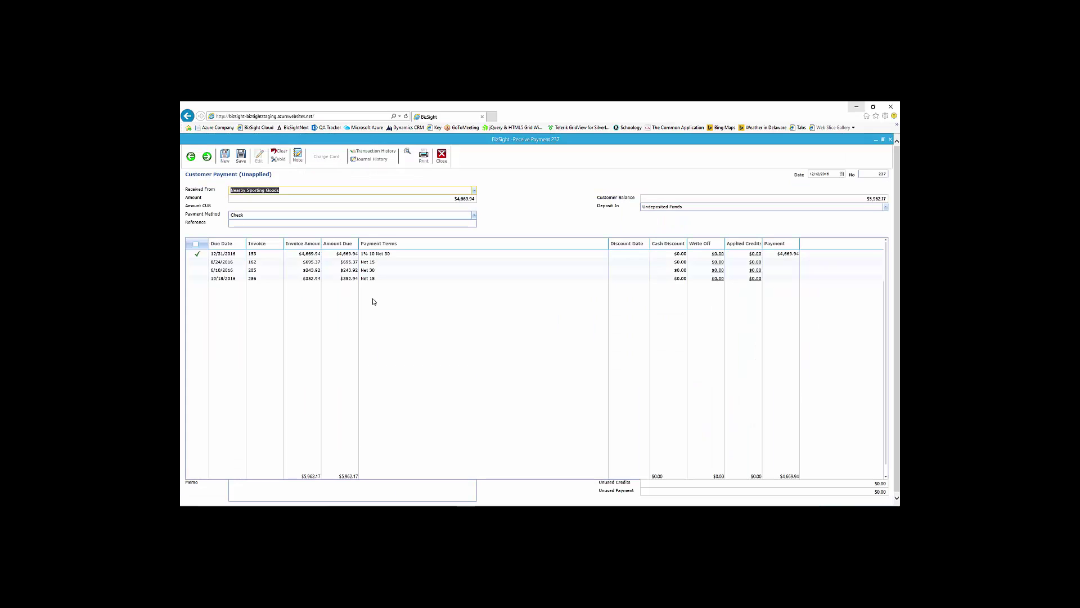
left_click(311, 225)
type("867")
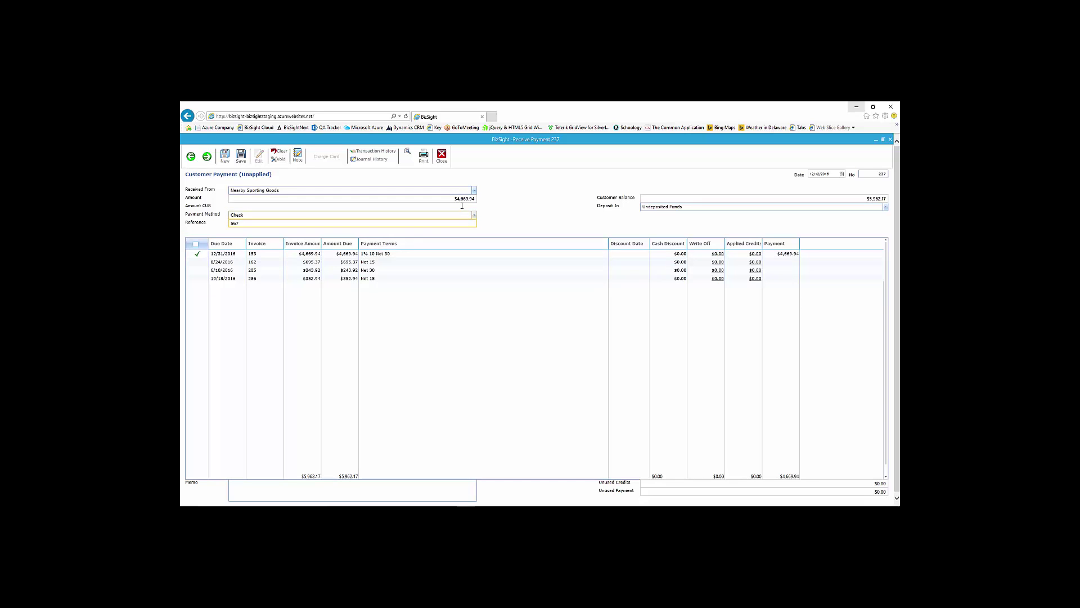
left_click(241, 157)
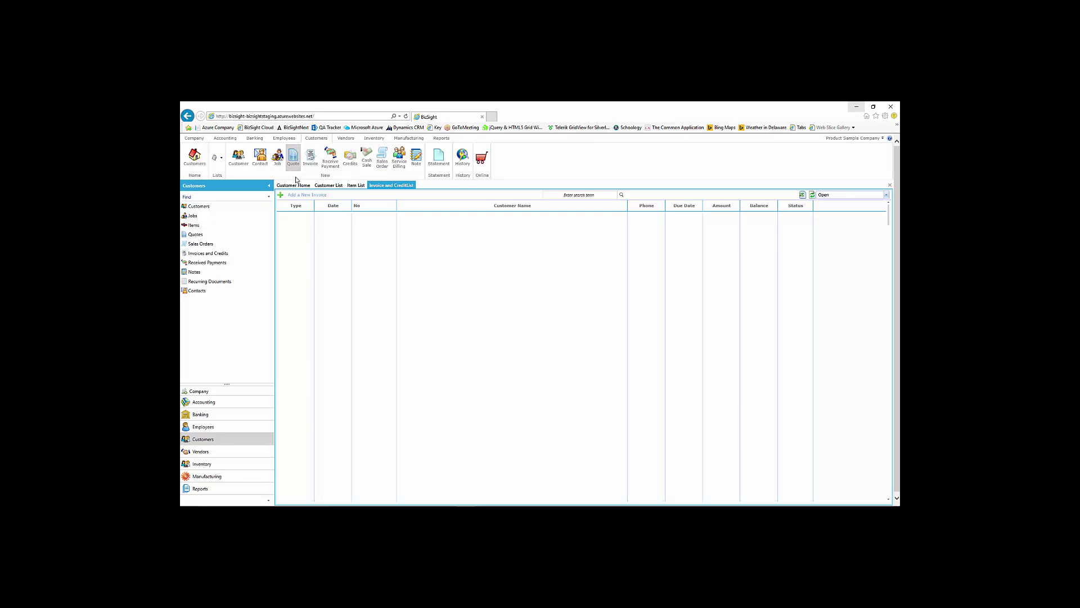
- Set the status filter to Paid, listing invoices 3216 and 153
left_click(887, 195)
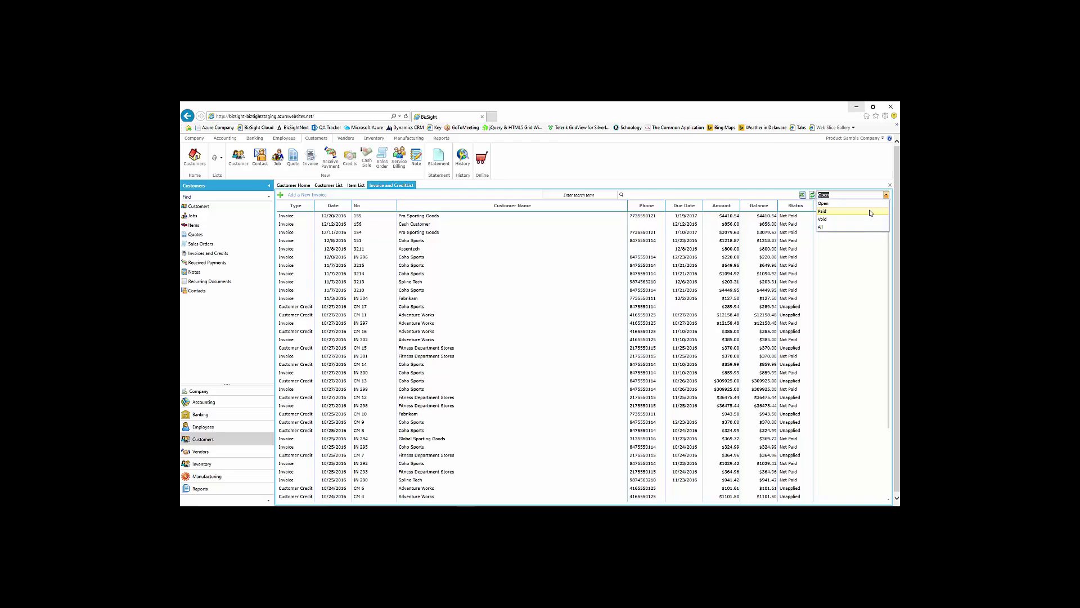
left_click(871, 212)
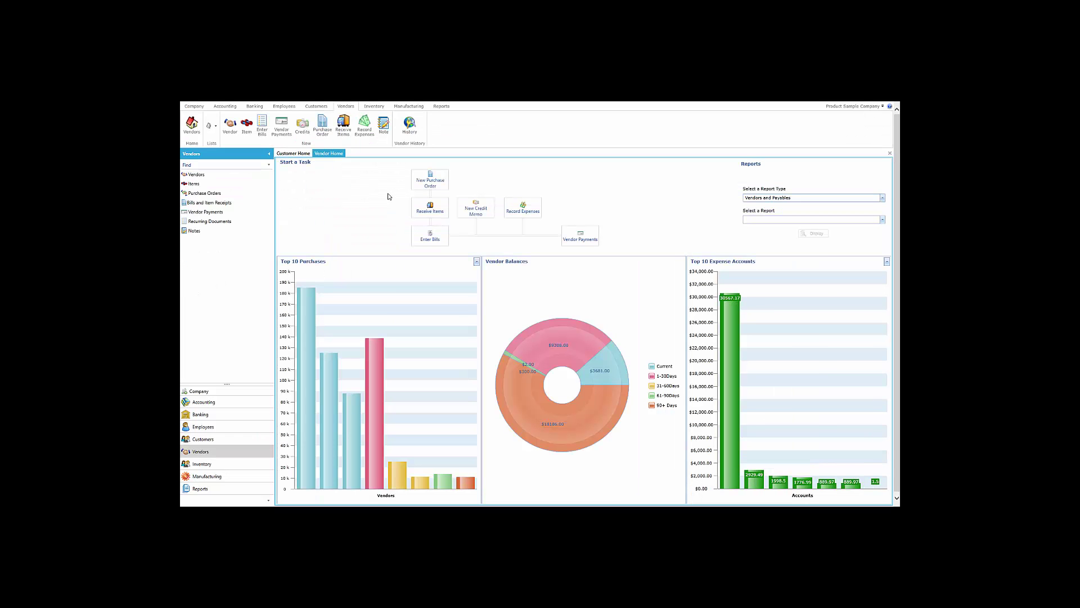
- Exit full screen, then view the Accounting Home and Banking Home dashboards
key("F11")
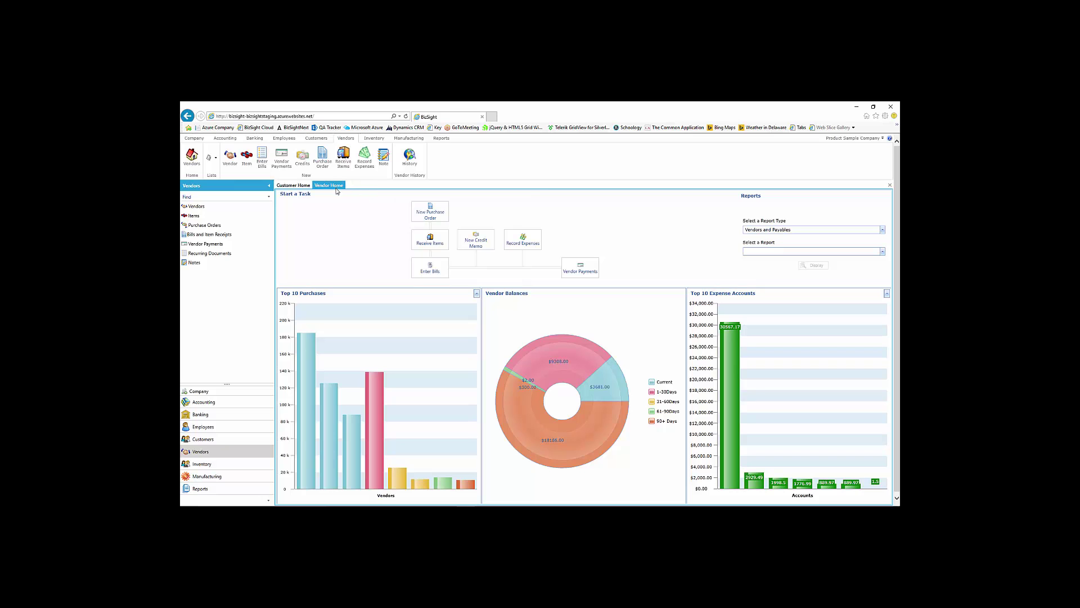
left_click(226, 138)
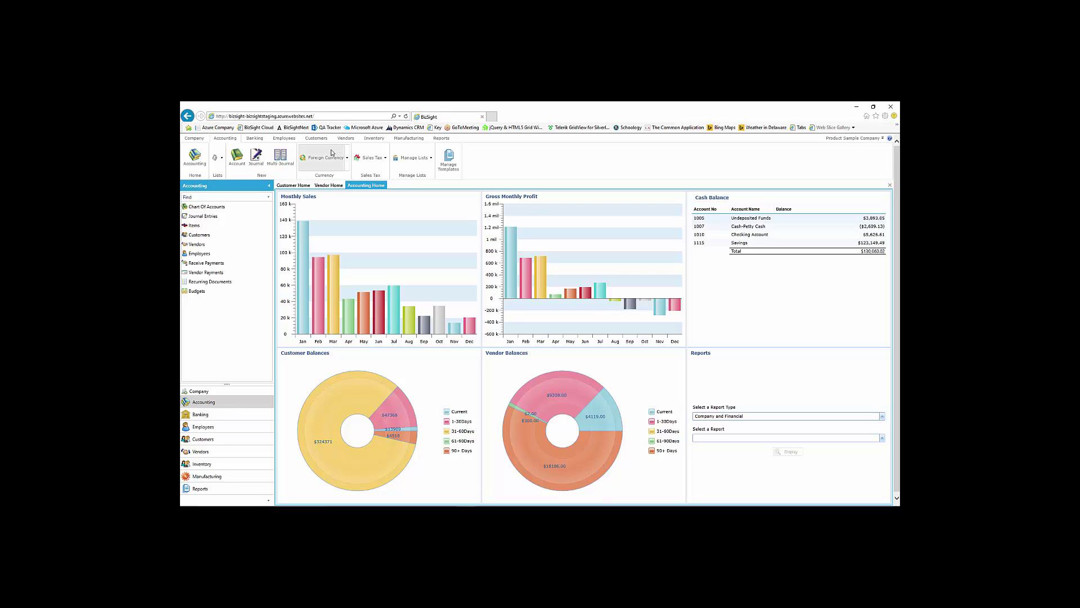
left_click(256, 138)
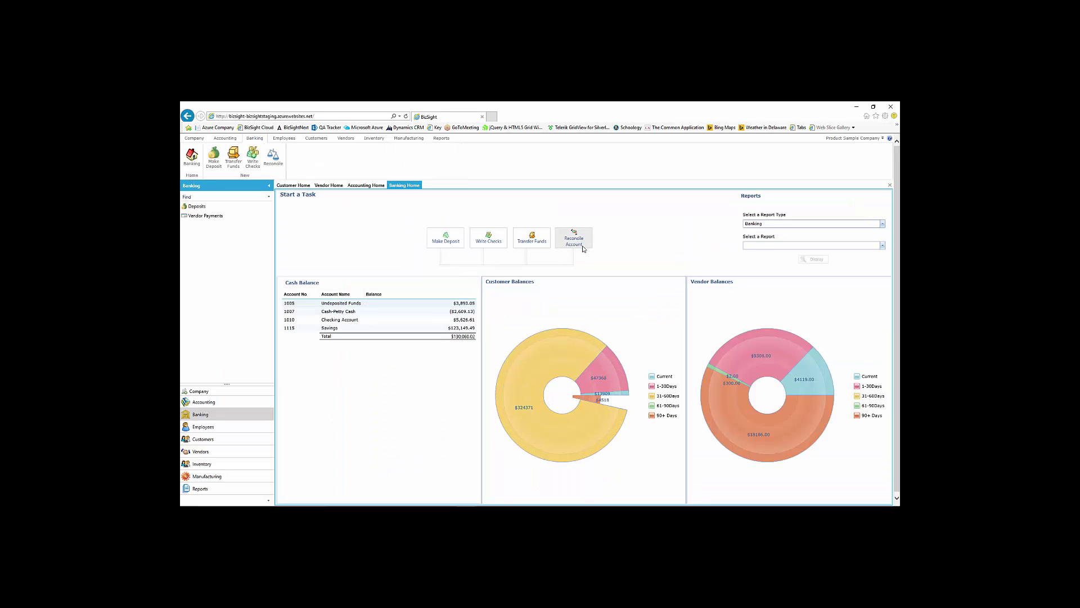
- View the Employee home page, then the Inventory home page
left_click(285, 139)
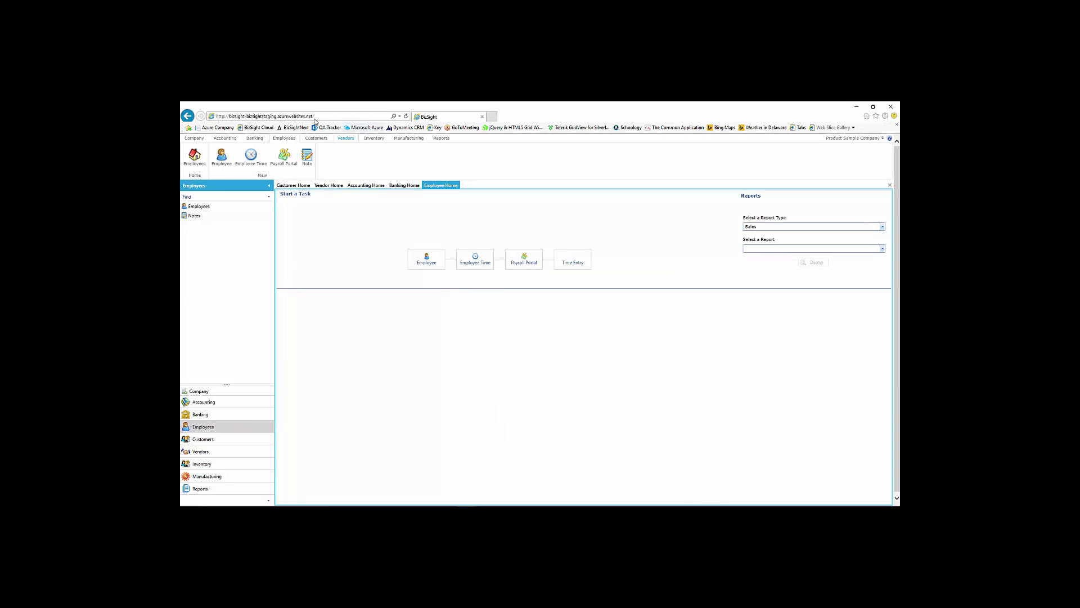
left_click(374, 139)
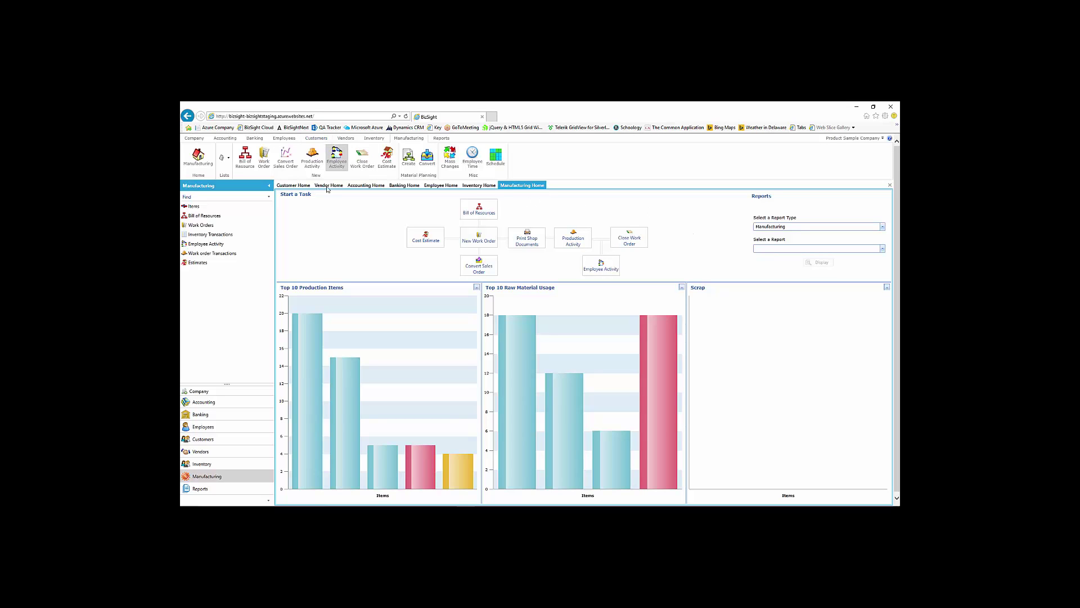
- On Customer Home, display the Sales by Customer Detail report for this month
left_click(304, 186)
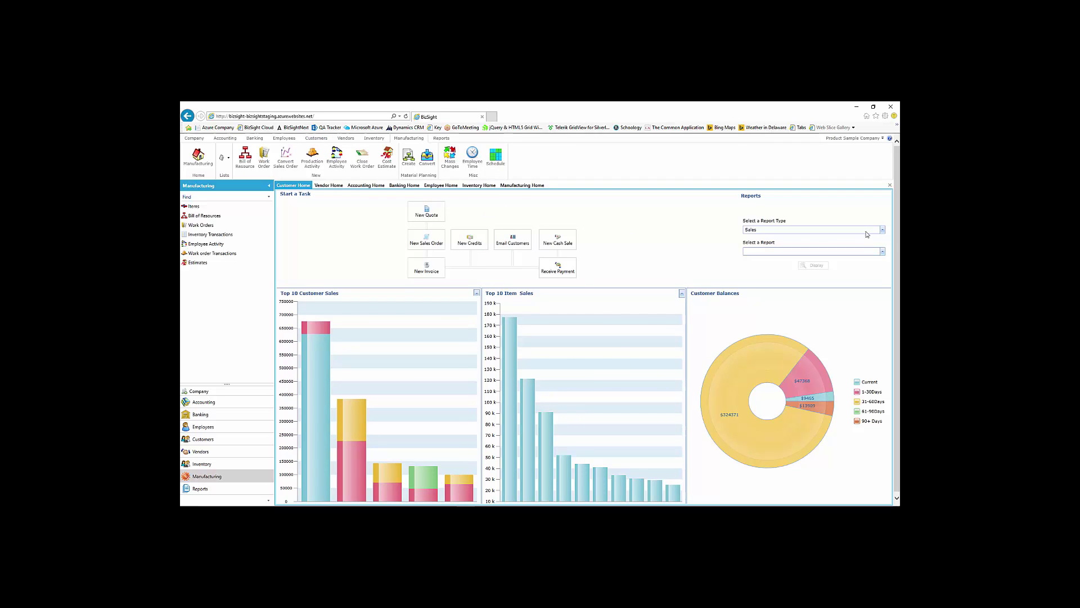
left_click(883, 252)
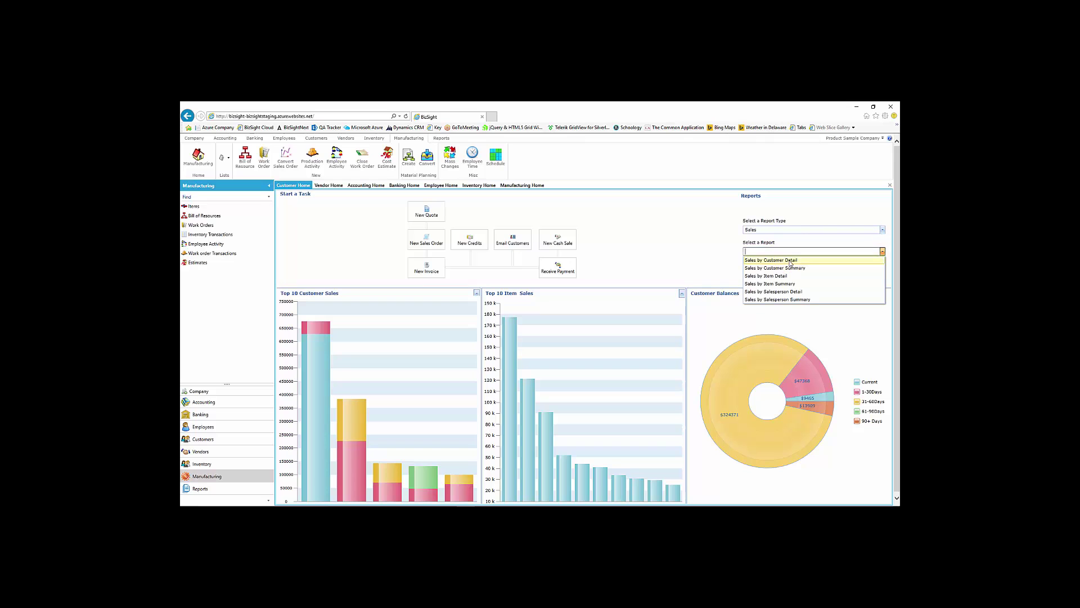
left_click(791, 260)
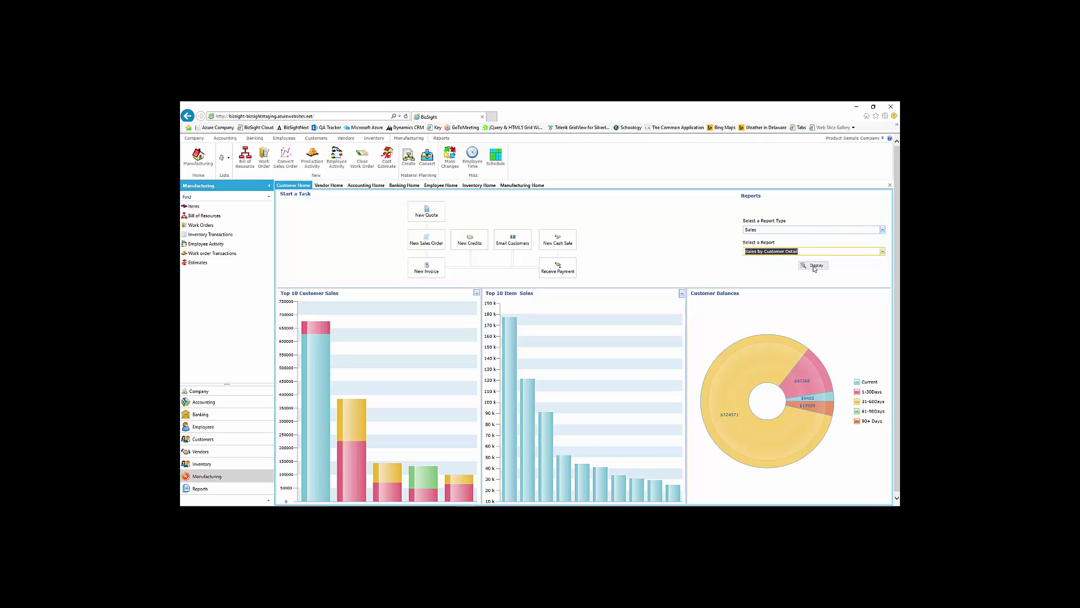
left_click(813, 265)
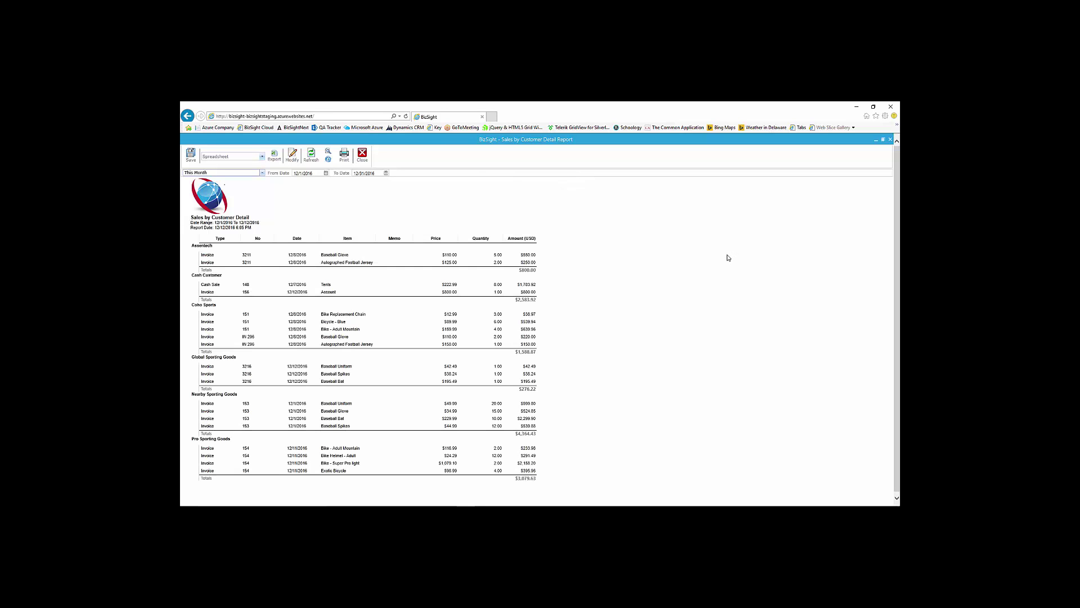
- Export the Sales by Customer Detail report to Excel, review it, then close Excel
left_click(274, 156)
left_click(634, 498)
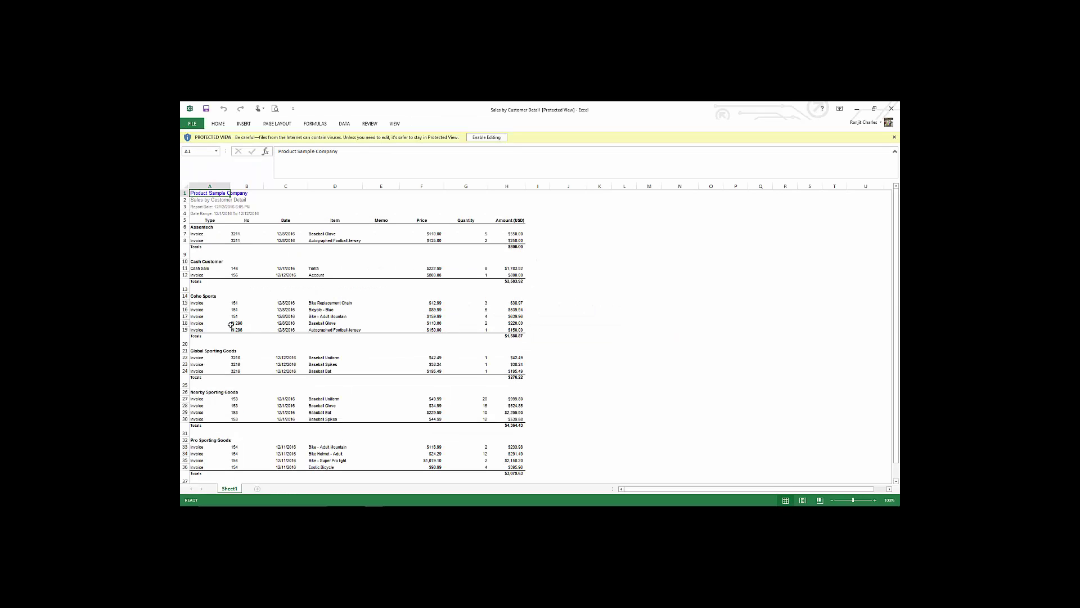
left_click(892, 108)
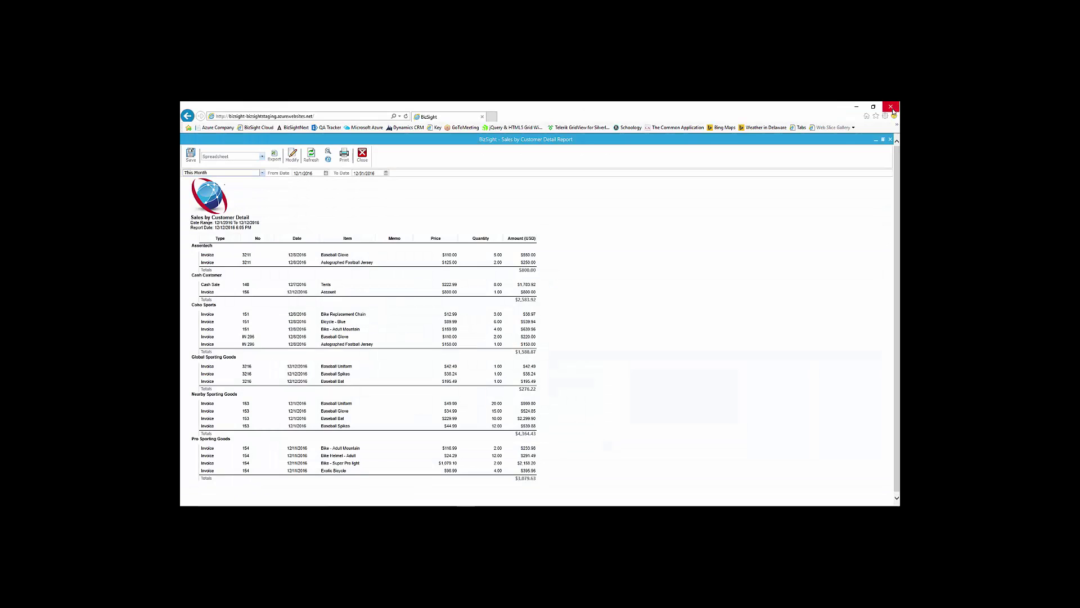
- Close the open report and look through the Sales report list on the dashboard
left_click(892, 140)
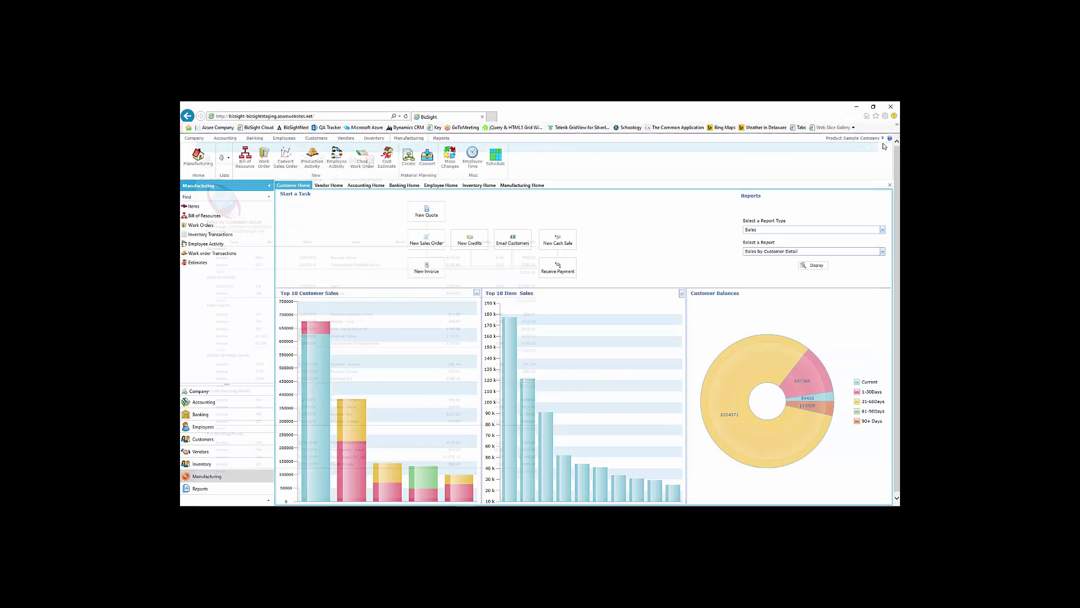
left_click(882, 229)
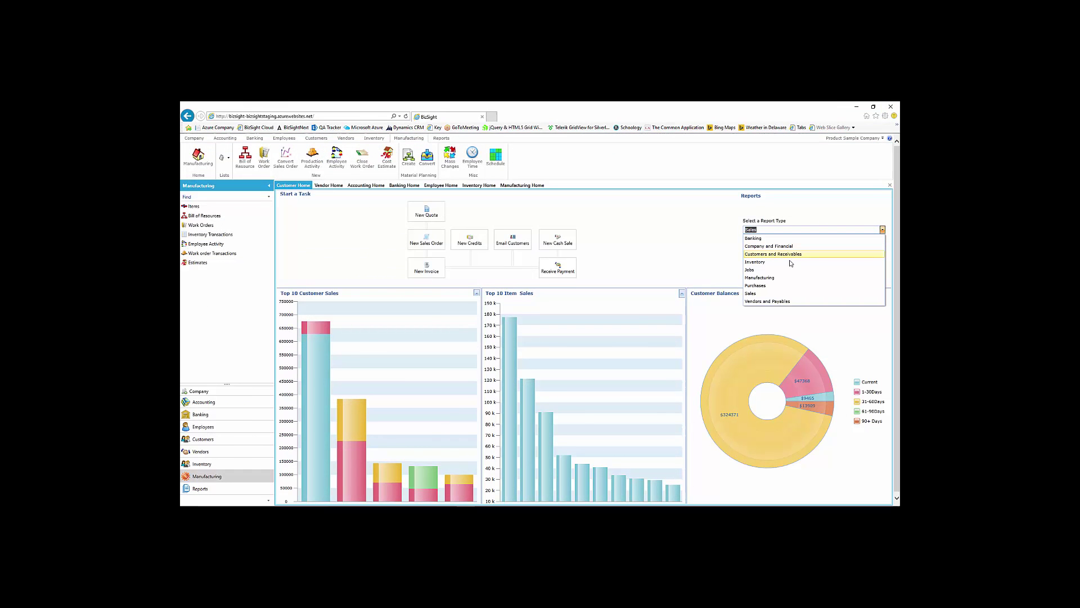
key("Return")
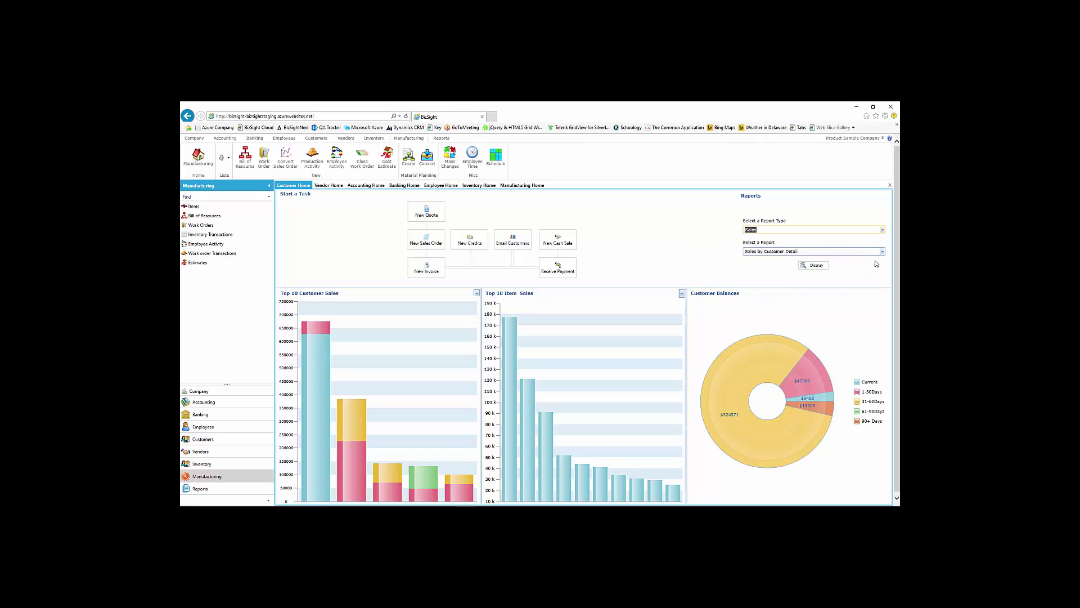
left_click(881, 251)
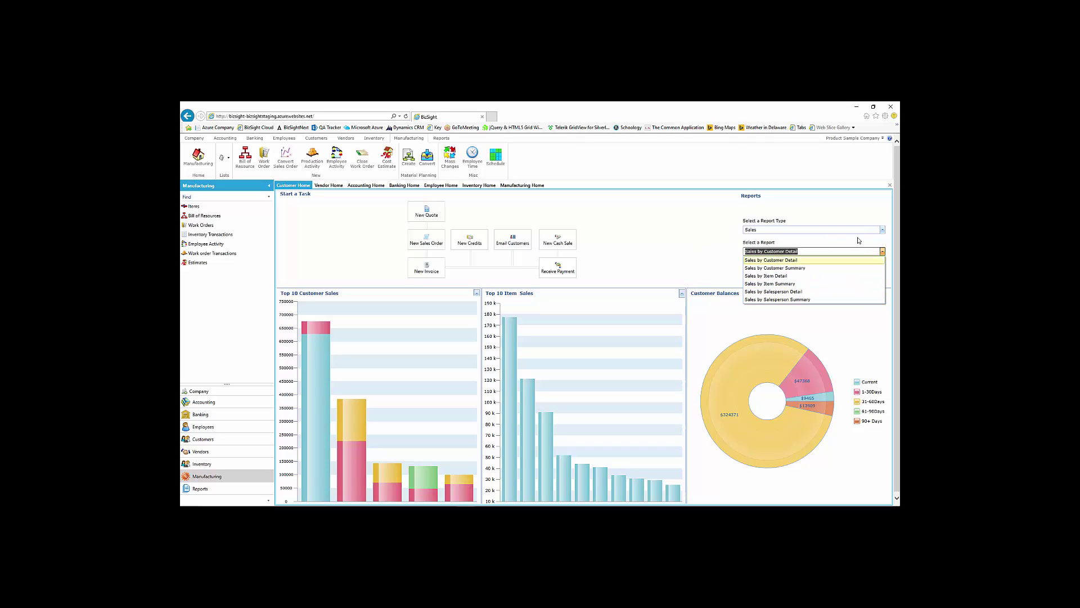
- Switch the report type to Company and Financial and close its report list without choosing a report
left_click(883, 231)
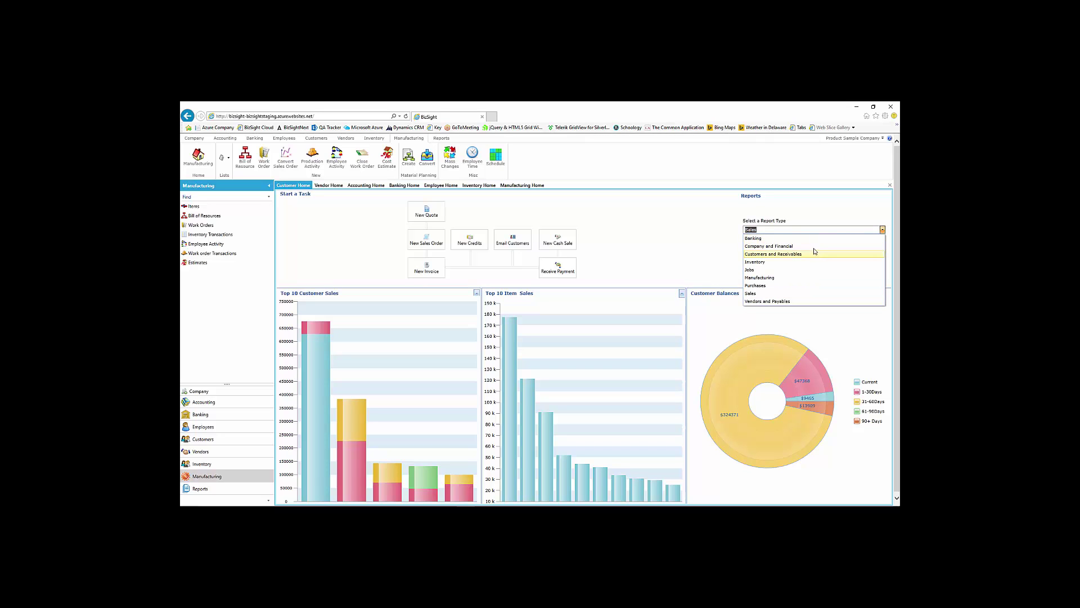
left_click(861, 238)
left_click(882, 251)
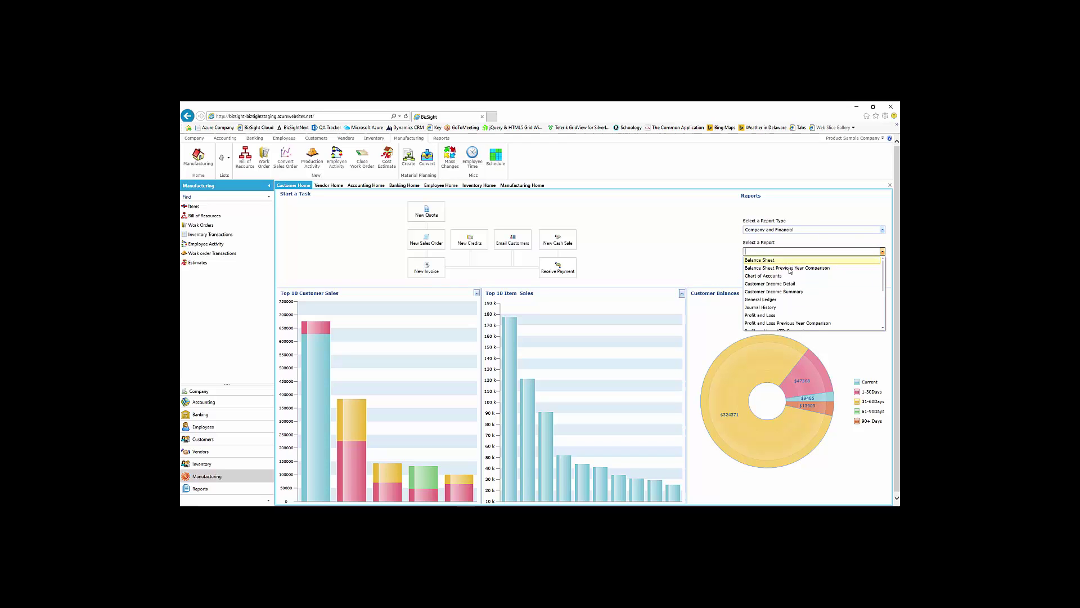
left_click(692, 259)
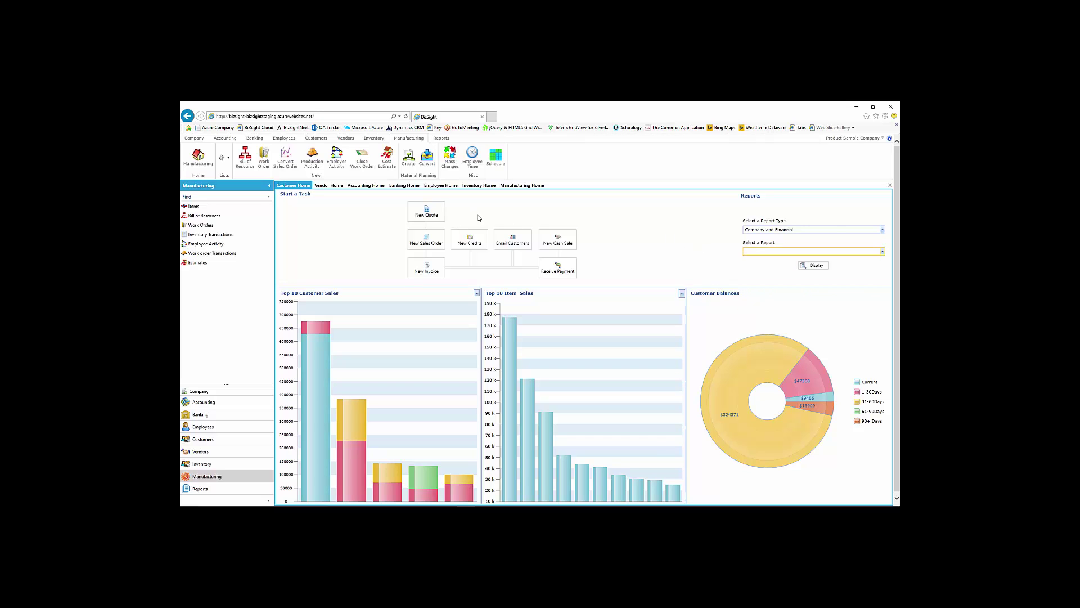